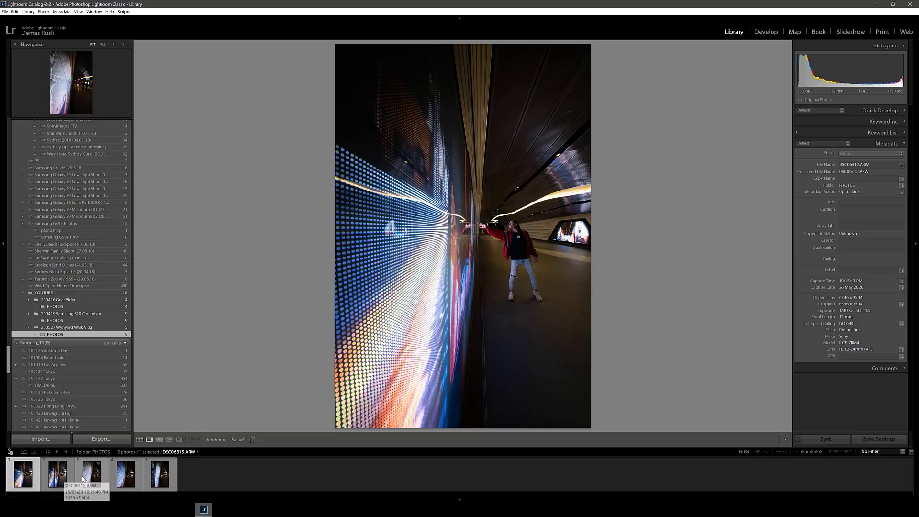
- Review the filmstrip photos and open the first one, DSC06312.ARW, for developing
click(91, 473)
click(58, 473)
click(26, 482)
click(764, 32)
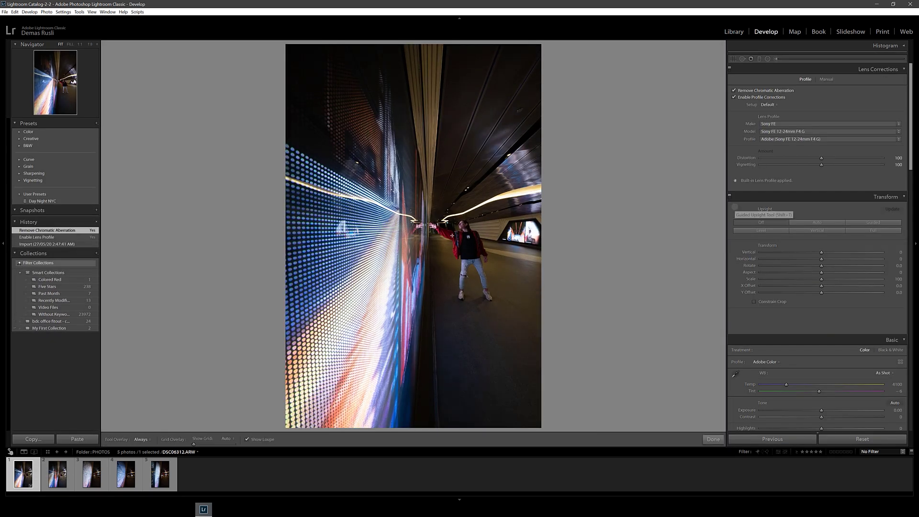
- Straighten the photo's perspective with two vertical Guided Upright lines, along the LED wall's outer edge and the far screen
drag(290, 149, 301, 414)
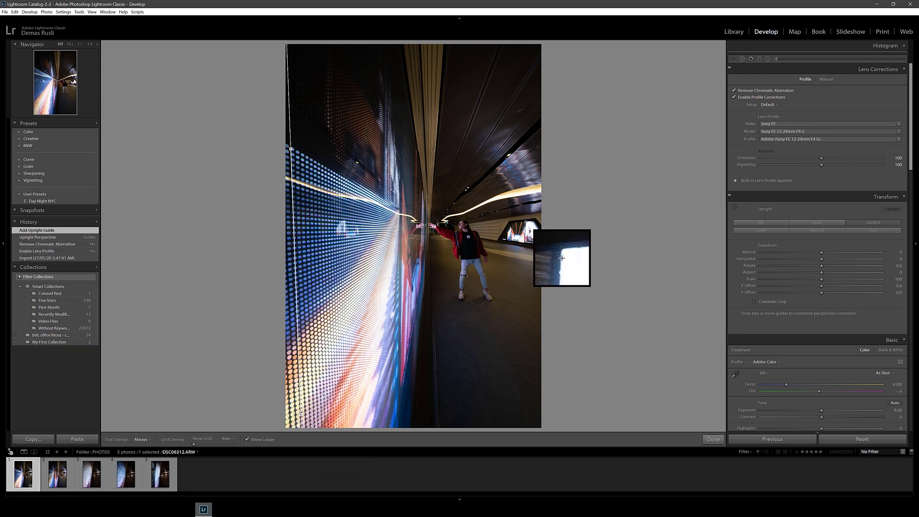
drag(525, 222, 524, 245)
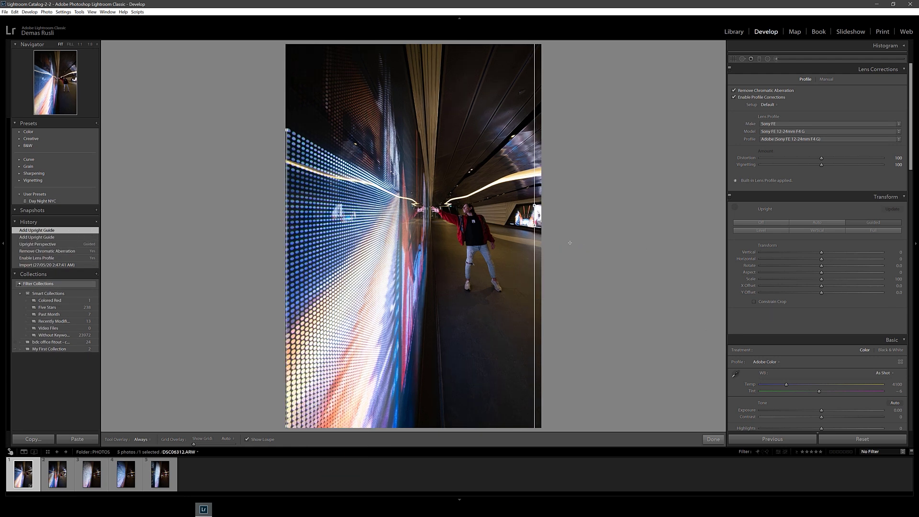
click(713, 439)
- Cool the white balance with tint −8, and set exposure +0.57, contrast +15, highlights +6, shadows +25 and whites +7
scroll(749, 274, down, 4)
drag(785, 210, 818, 217)
drag(821, 236, 828, 236)
mouse_move(821, 243)
mouse_down()
mouse_move(830, 243)
mouse_move(824, 255)
mouse_up()
drag(821, 261, 836, 262)
drag(821, 268, 825, 268)
- Set blacks +10, texture +10, clarity −10, dehaze −4, vibrance −1 and saturation +20
drag(821, 274, 815, 299)
drag(821, 306, 819, 306)
scroll(818, 306, down, 3)
drag(821, 229, 833, 235)
- Set the HSL saturation to red +29, orange −7, yellow −61, green −64, aqua −19, blue +12, purple −3 and magenta −9
scroll(834, 237, down, 3)
mouse_move(822, 253)
mouse_down()
mouse_move(840, 253)
mouse_move(818, 260)
mouse_up()
drag(822, 266, 783, 274)
mouse_move(821, 280)
mouse_down()
mouse_move(810, 280)
mouse_move(829, 287)
mouse_move(820, 294)
mouse_up()
drag(822, 300, 816, 300)
- Shift the HSL hues to red +2, orange −3, yellow +32, green +24, aqua +56, blue −31, purple +2 and magenta −14
drag(821, 188, 820, 195)
mouse_move(822, 201)
mouse_down()
mouse_move(842, 201)
mouse_move(837, 208)
mouse_up()
mouse_move(822, 215)
mouse_down()
mouse_move(857, 215)
mouse_move(814, 209)
mouse_move(827, 228)
mouse_up()
drag(822, 235, 813, 235)
- Set the HSL luminance to red +46, orange +13, yellow +30, green +23, aqua +33, blue +15, purple +10 and magenta +26
scroll(820, 268, down, 3)
drag(827, 229, 850, 231)
drag(822, 237, 841, 244)
drag(822, 251, 838, 278)
- Split-tone the highlights with hue 245 and saturation 5, and the shadows with hue 224 and saturation 5
scroll(837, 278, down, 3)
drag(761, 226, 843, 220)
drag(784, 226, 766, 227)
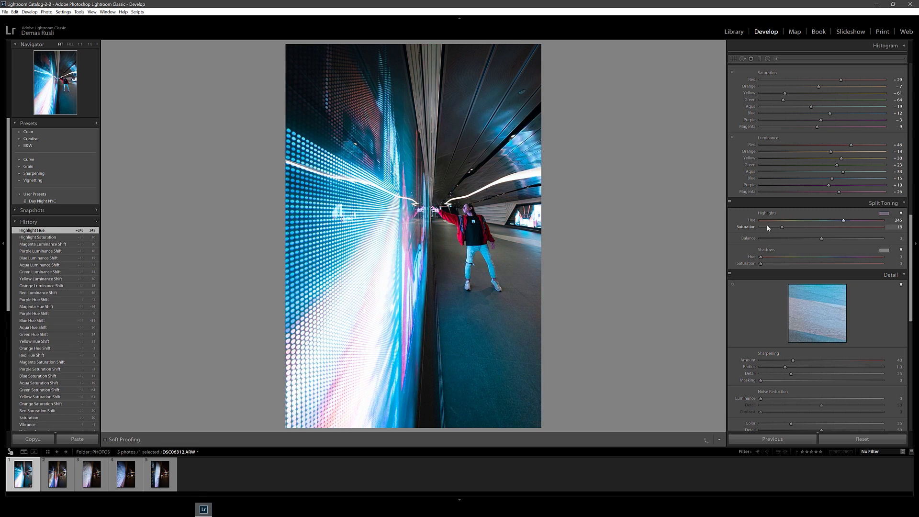
drag(761, 263, 768, 263)
drag(760, 256, 829, 273)
- Set sharpening to amount 85, radius 0.5, detail 50 and masking 65, with luminance noise reduction 4
drag(785, 280, 760, 280)
drag(791, 287, 820, 286)
drag(760, 293, 839, 293)
drag(760, 311, 766, 311)
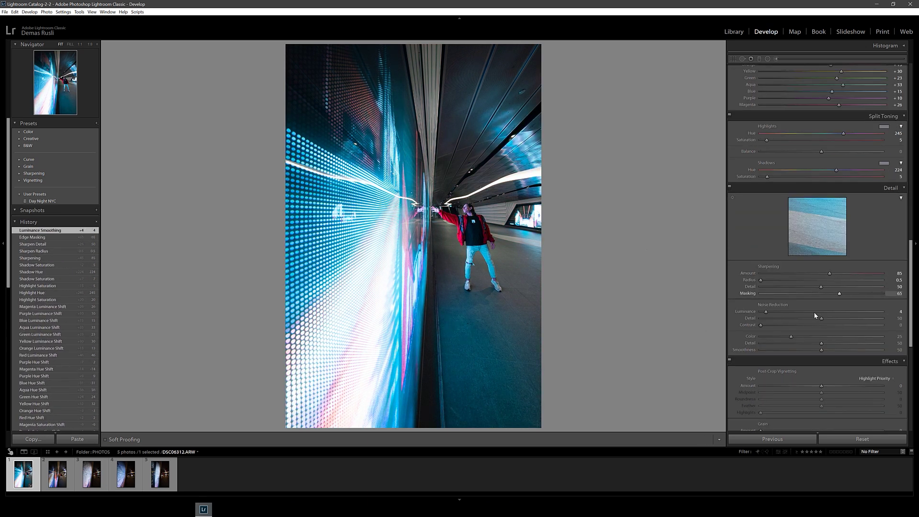
- Send the edited photo to Photoshop and copy its develop settings, leaving out Transform and Crop
right_click(449, 201)
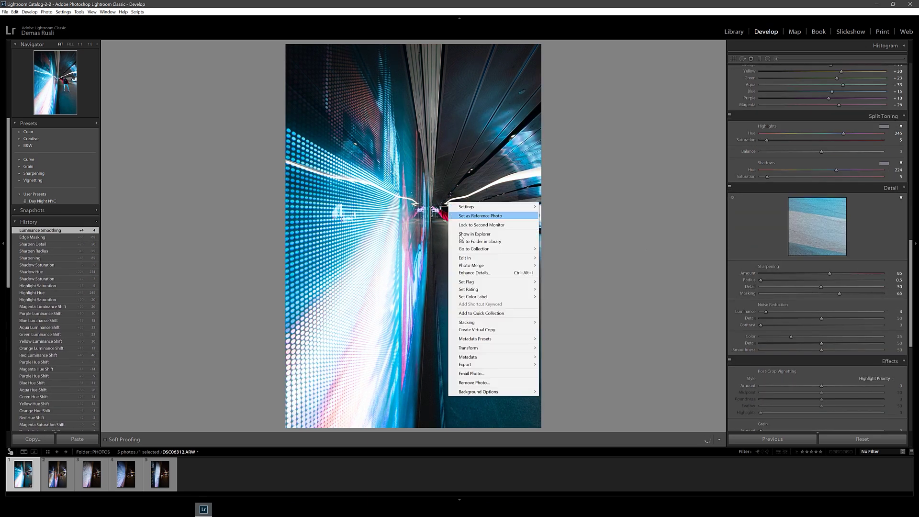
click(545, 258)
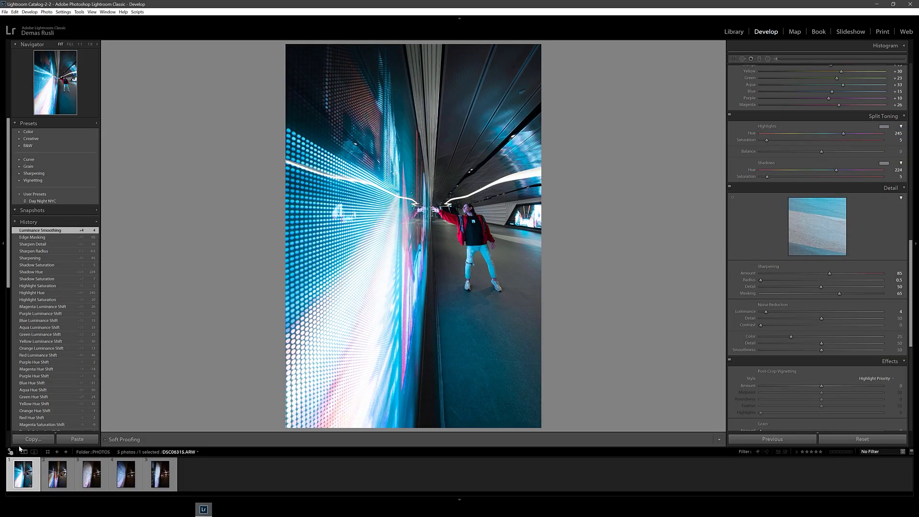
click(33, 439)
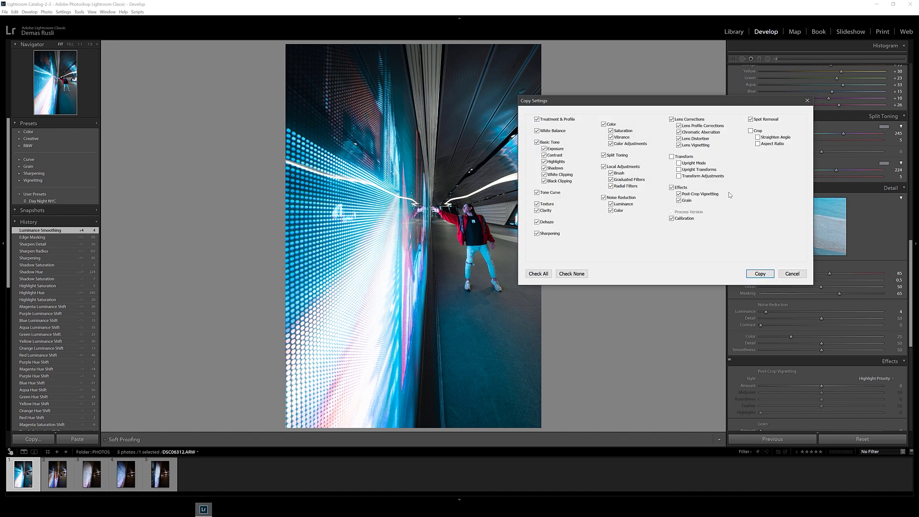
click(760, 274)
- Paste the copied settings onto the third photo, DSC06363.ARW, and set its temperature to 4087
click(92, 473)
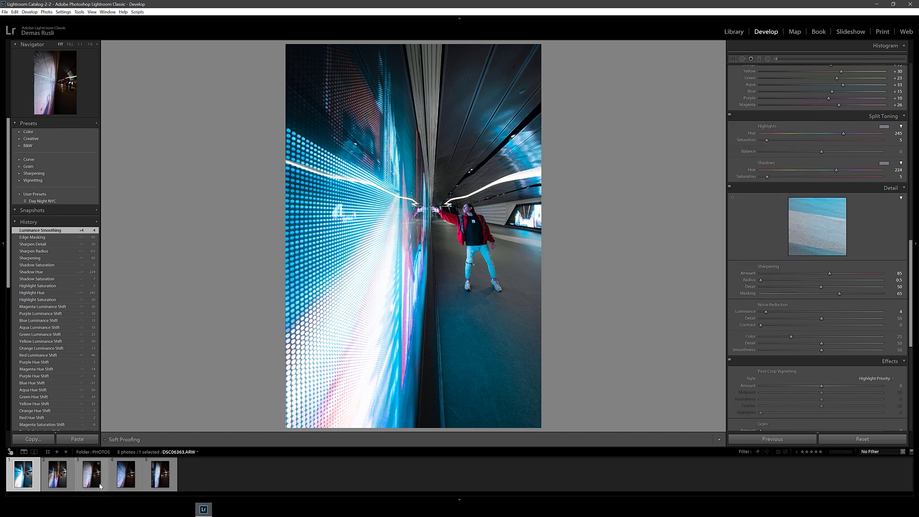
click(78, 439)
scroll(775, 125, up, 8)
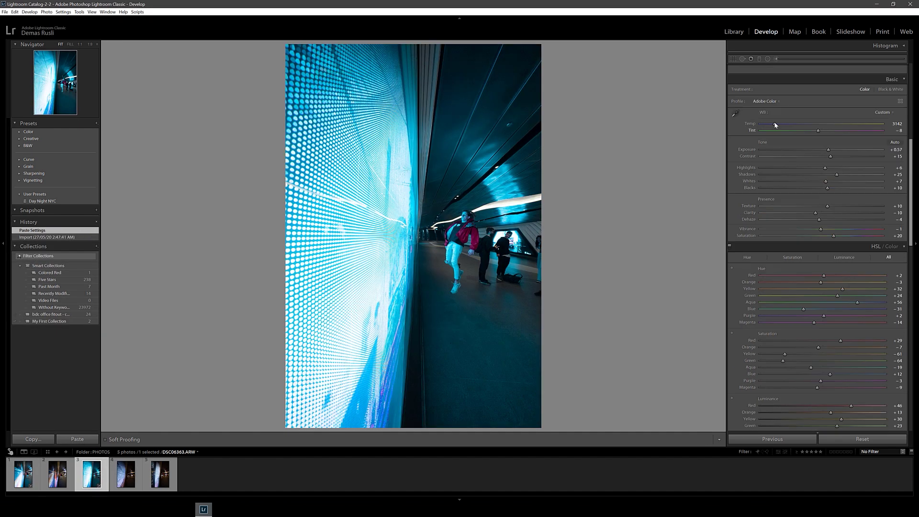
drag(787, 125, 786, 126)
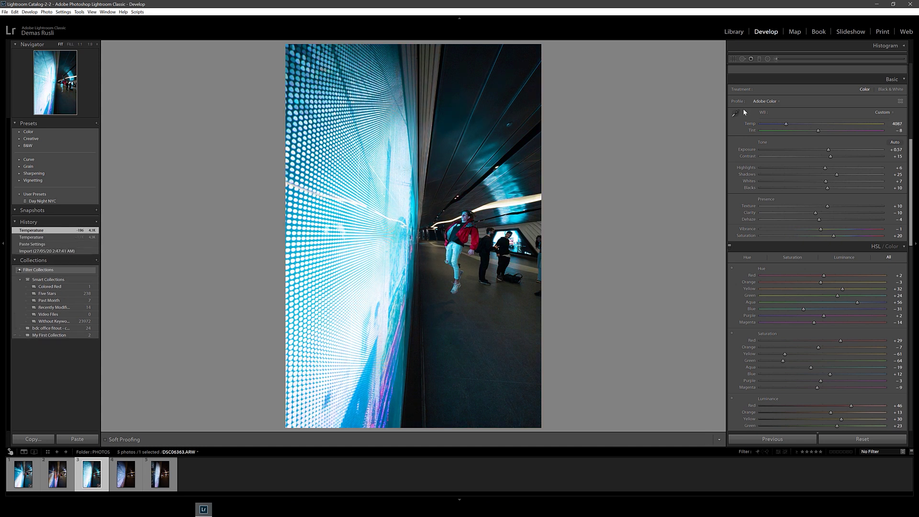
- Straighten DSC06363.ARW with two vertical Guided Upright lines, on the LED wall and the far screen's edge
click(736, 209)
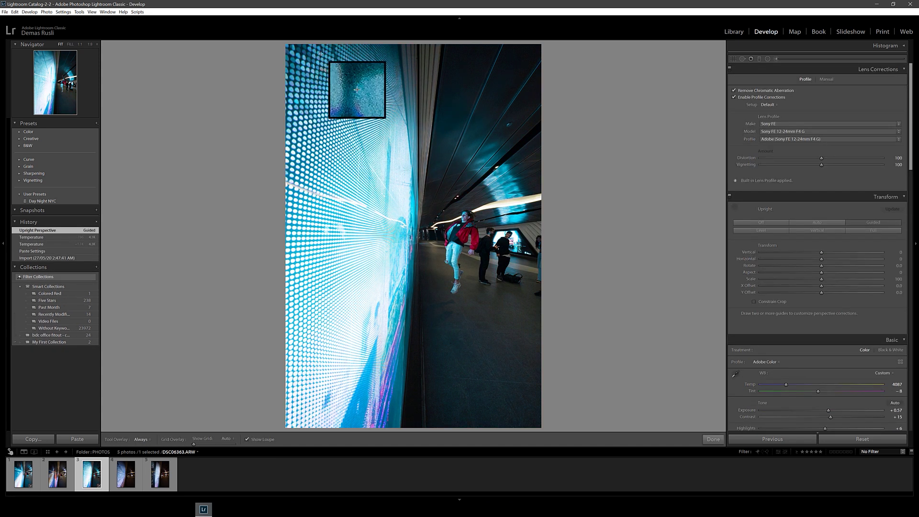
drag(321, 54, 307, 373)
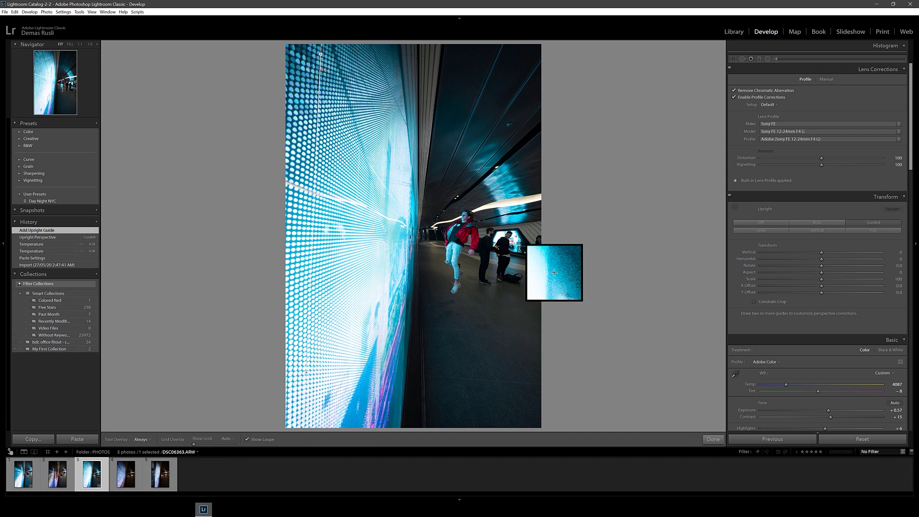
drag(515, 235, 524, 254)
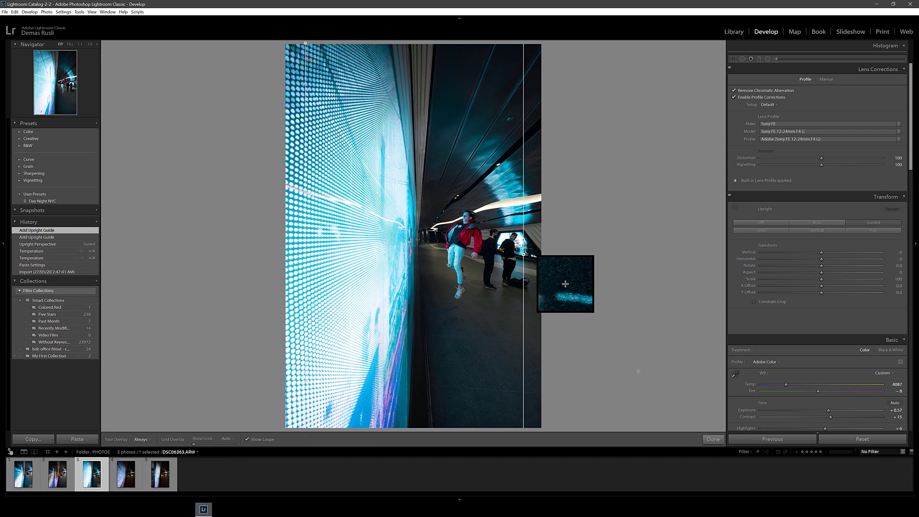
key(Escape)
- Copy the develop settings of DSC06363.ARW without Transform and Crop, and paste them onto the fifth photo, DSC06393.ARW
click(170, 473)
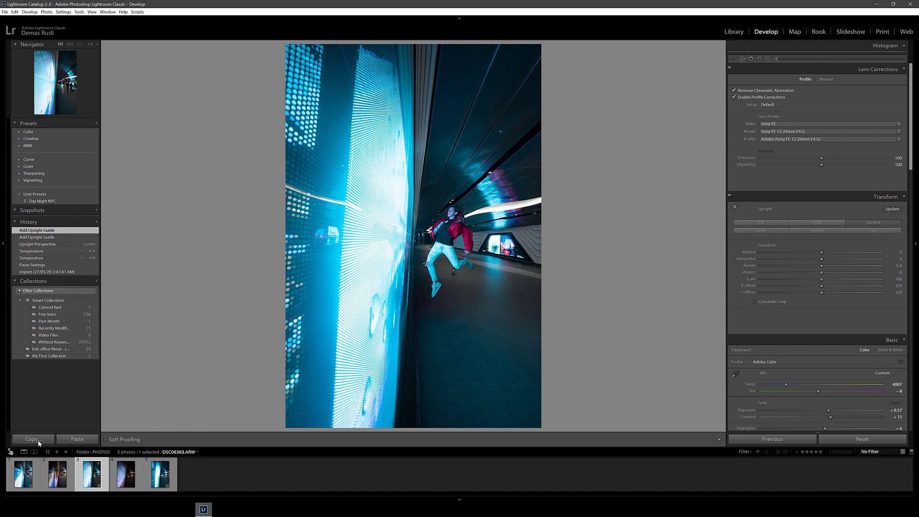
key(ctrl+shift+c)
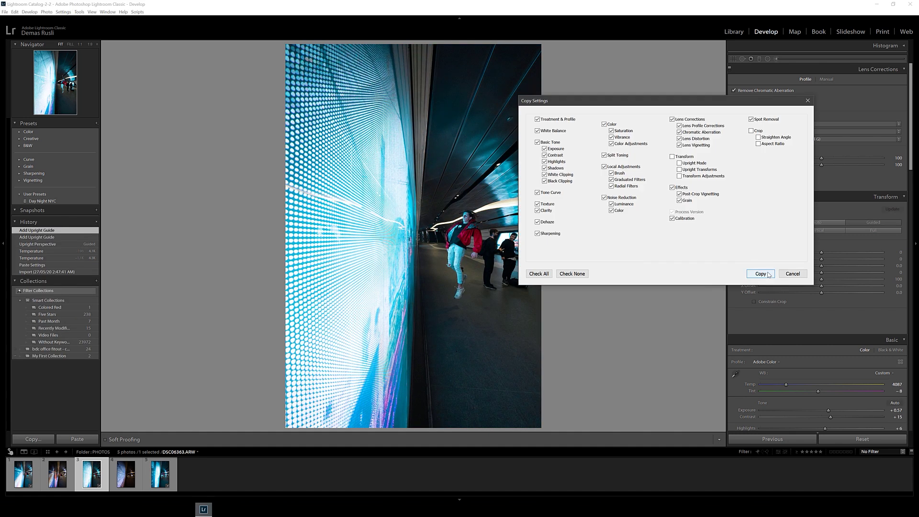
click(763, 273)
click(160, 474)
click(77, 438)
- Set the temperature of DSC06393.ARW to 3791
scroll(752, 221, down, 1)
drag(785, 297, 784, 298)
scroll(752, 222, down, 1)
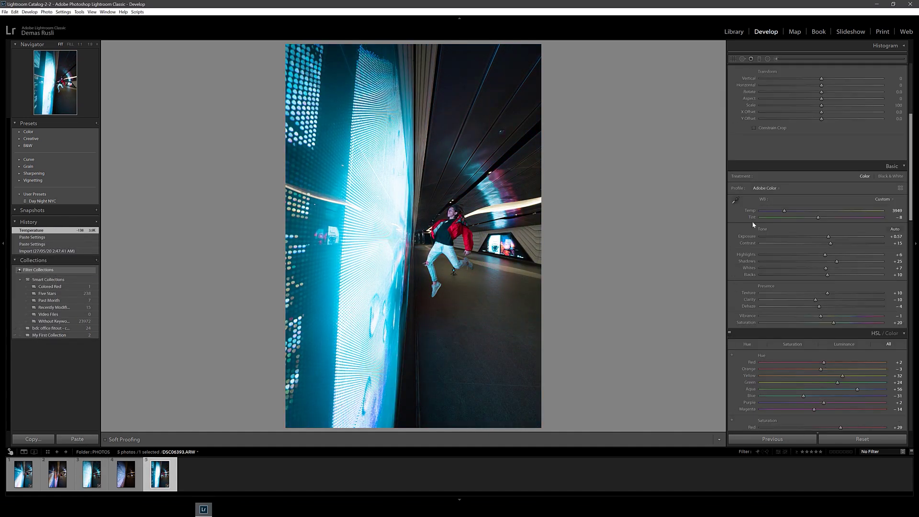
drag(784, 210, 782, 211)
- Straighten DSC06393.ARW with two vertical Guided Upright lines, along the bright LED panel's edge and the far screen
key(shift+t)
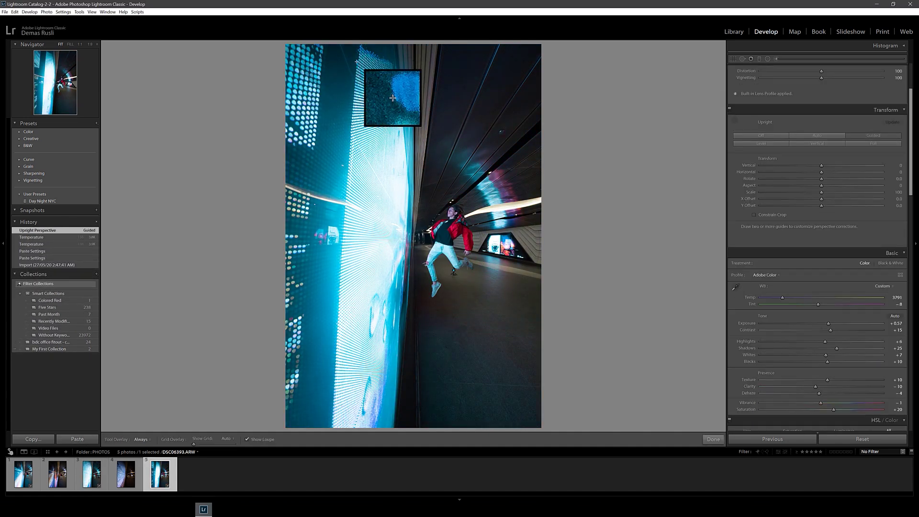
drag(356, 61, 332, 416)
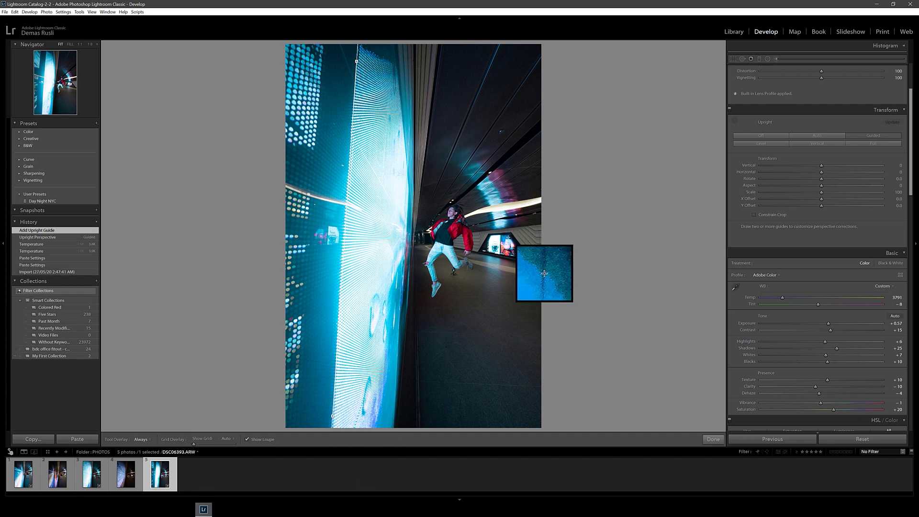
drag(507, 237, 508, 254)
key(Return)
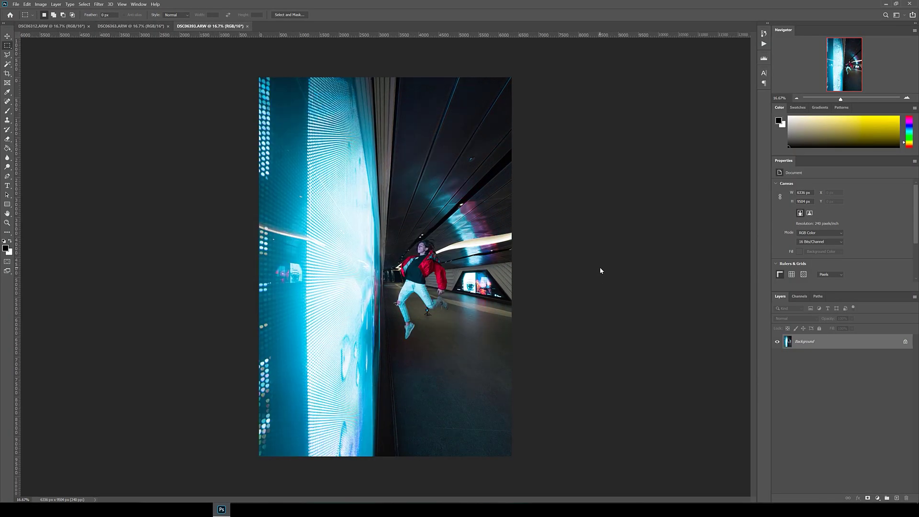
- Switch to DSC06312.ARW in Photoshop and start a crop with the 4:5 (8:10) ratio
click(75, 26)
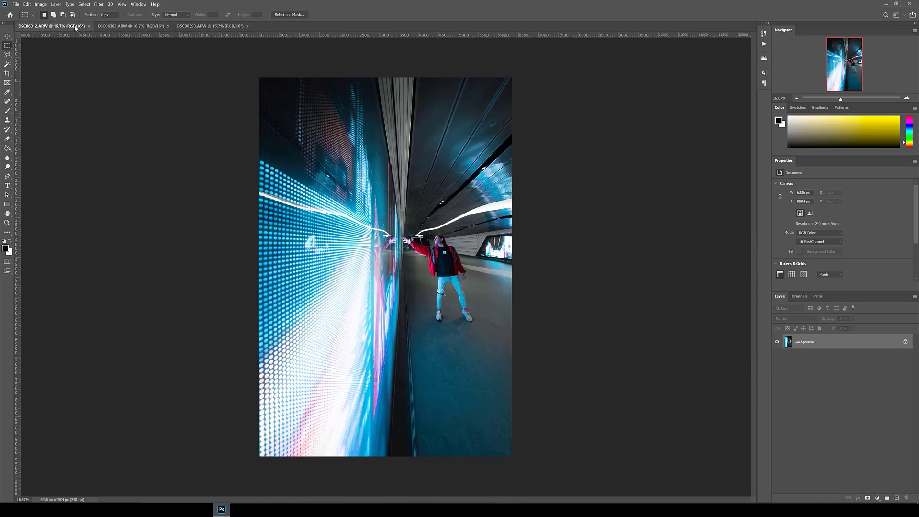
click(9, 75)
click(70, 17)
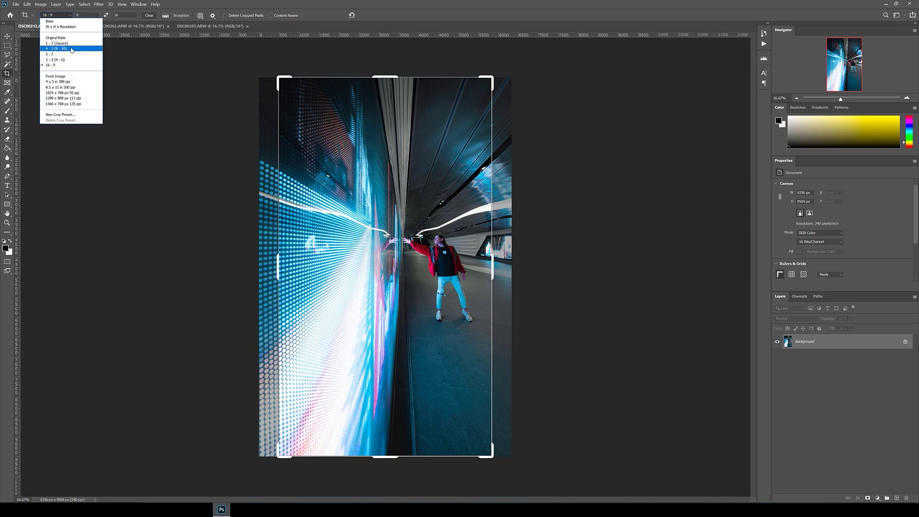
click(72, 49)
key(o)
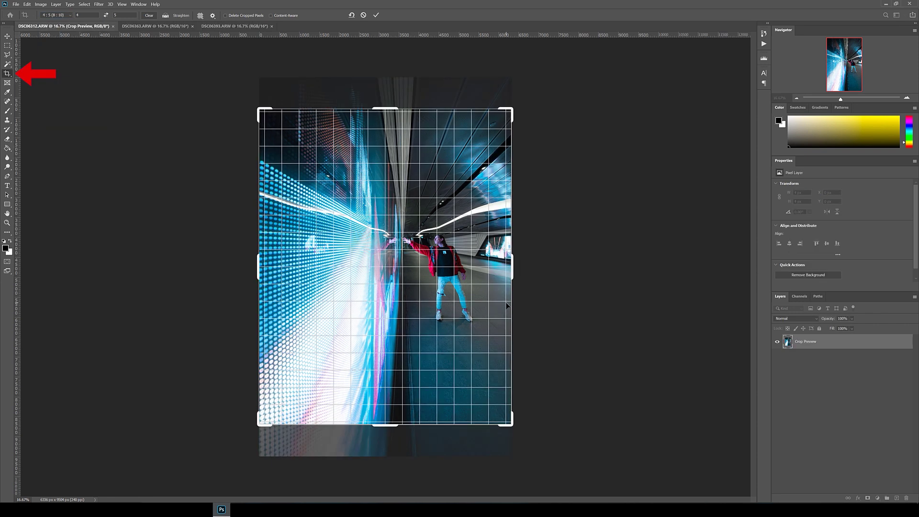
- Extend the crop past the photo's right edge to centre the wall line, and cycle the overlay to rule of thirds
drag(512, 279, 528, 270)
drag(442, 369, 443, 375)
key(o)
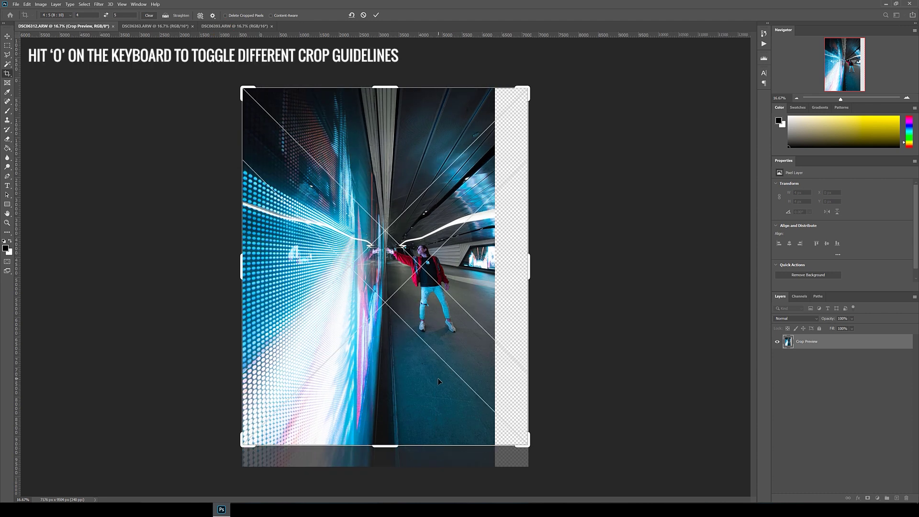
key(o)
key(o)
key(o)
key(o)
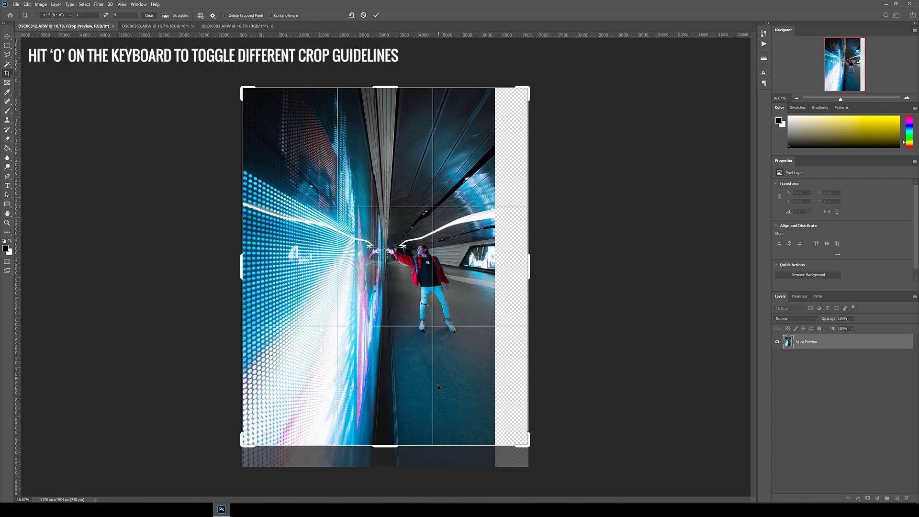
- Tighten the crop slightly to about 7004 × 8754 px and apply it
drag(394, 400, 396, 399)
key(ctrl+z)
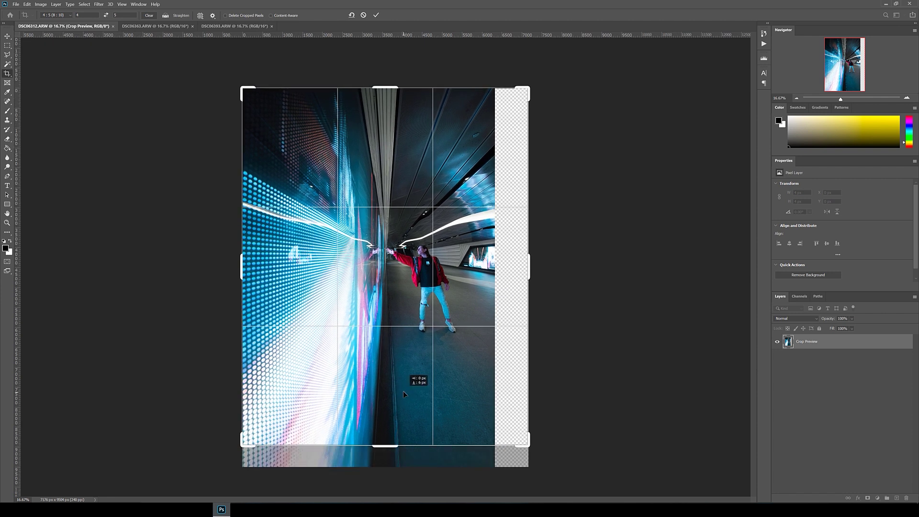
drag(385, 444, 385, 440)
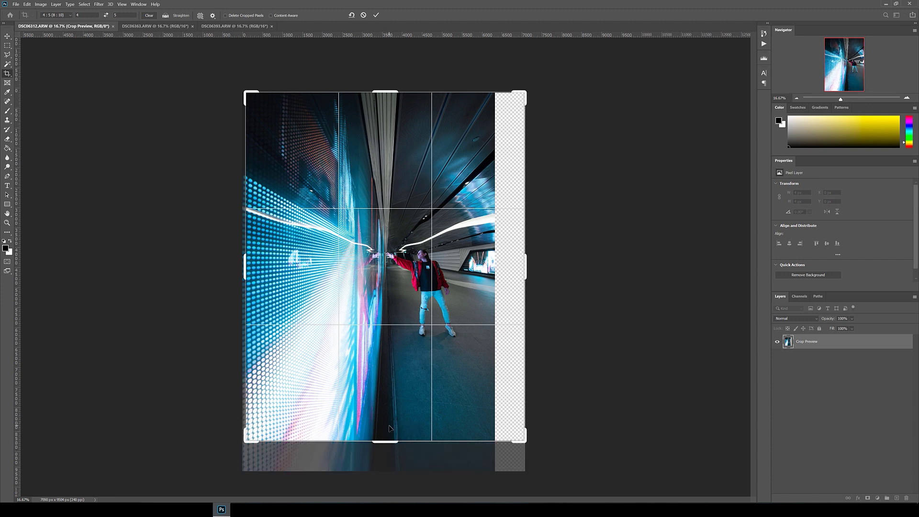
key(Return)
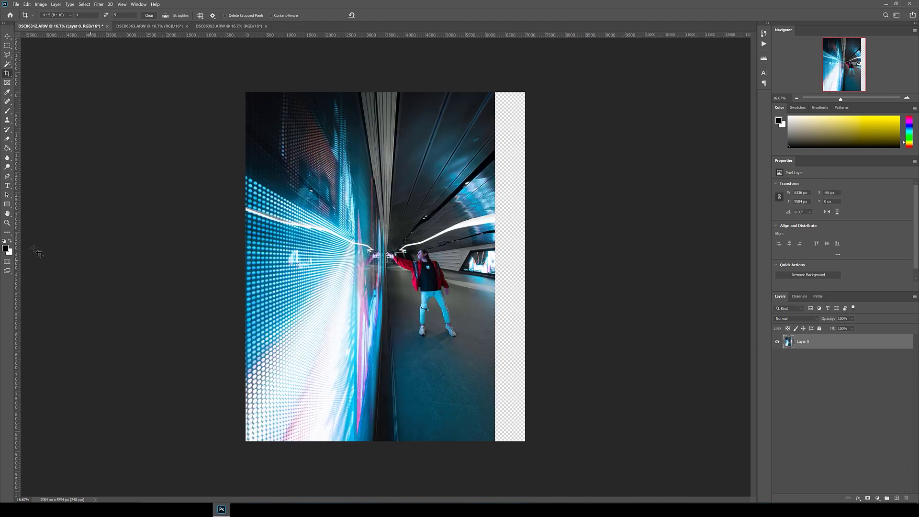
- Place a vertical guide at 3502 px and copy the canvas area to its right onto a new layer
drag(17, 249, 386, 232)
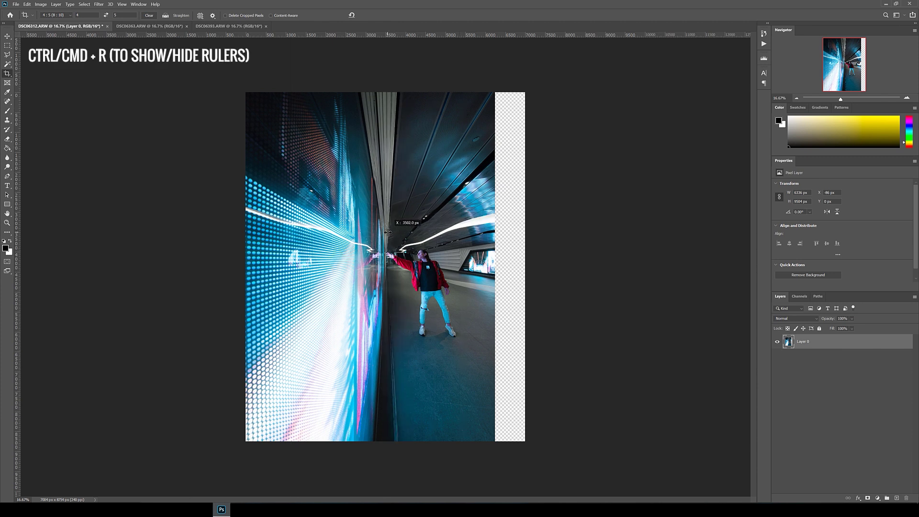
key(m)
drag(526, 90, 386, 453)
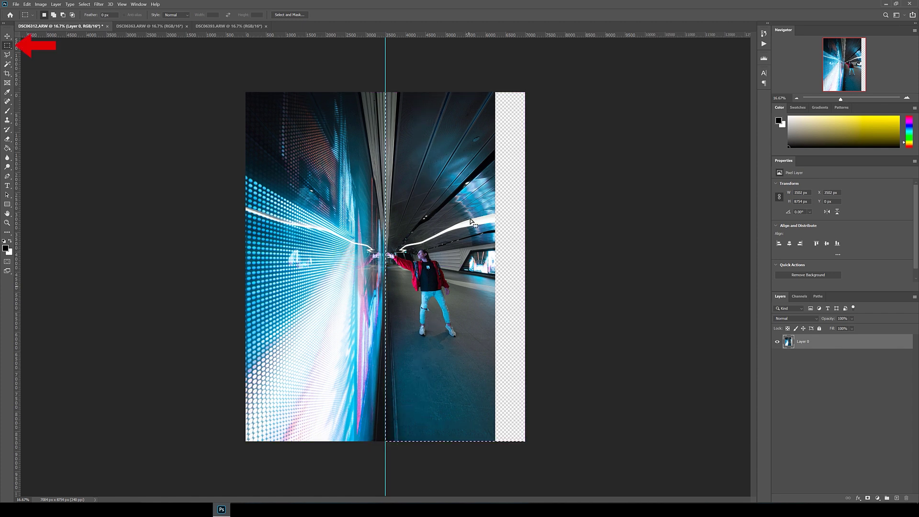
right_click(469, 218)
click(507, 269)
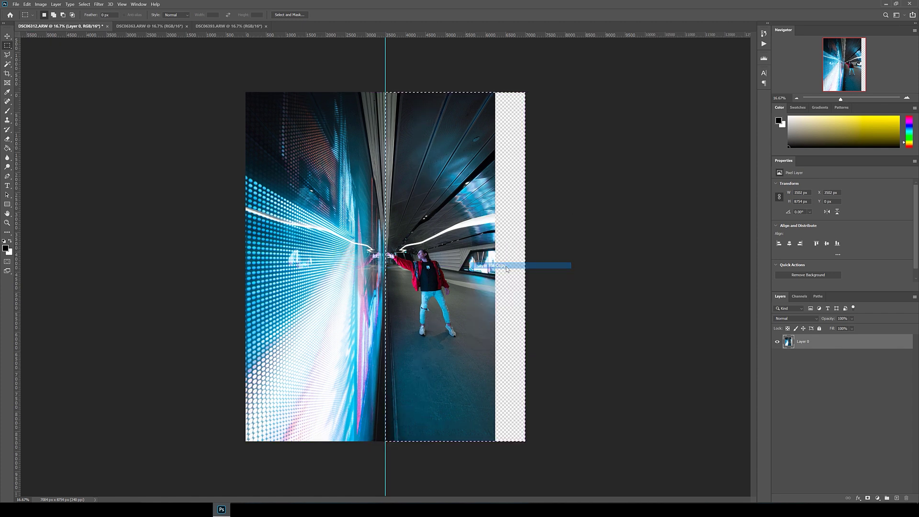
- Flip the copied half horizontally and move it against the other side of the centre guide as a mirror image
right_click(462, 242)
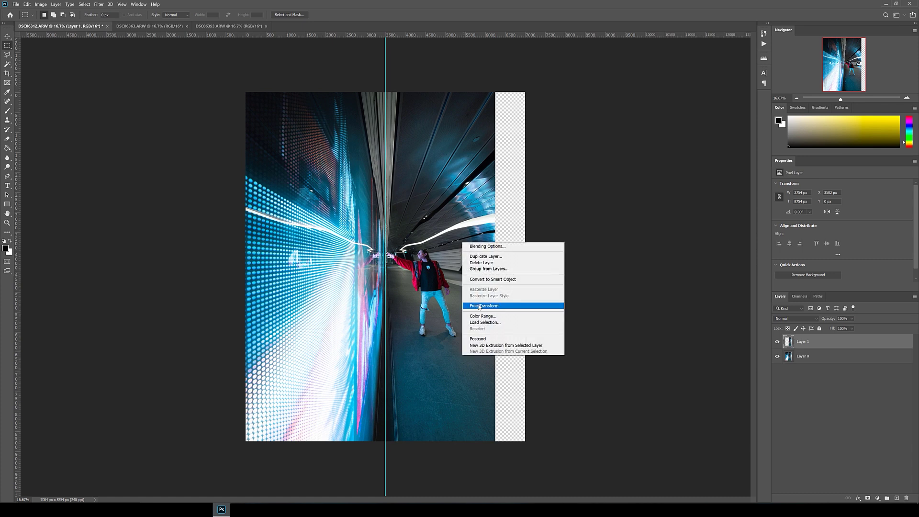
click(480, 305)
right_click(467, 274)
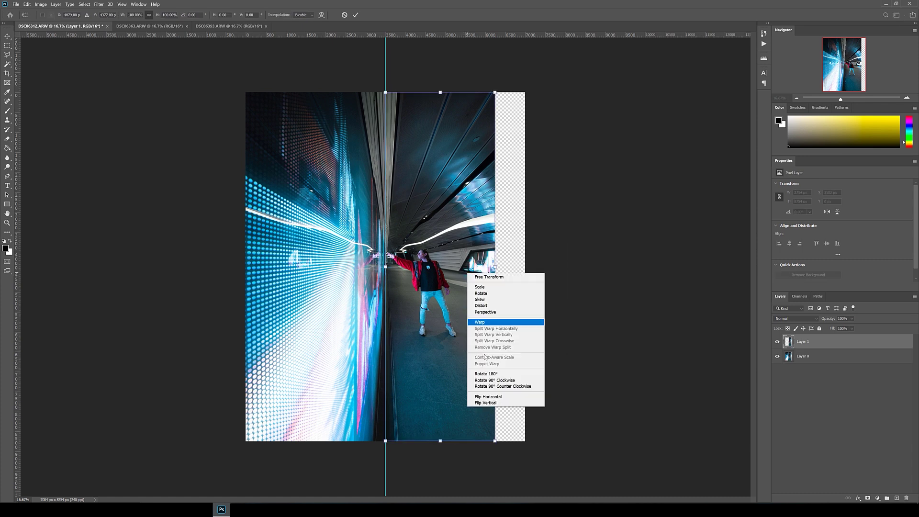
click(486, 397)
drag(472, 345, 364, 355)
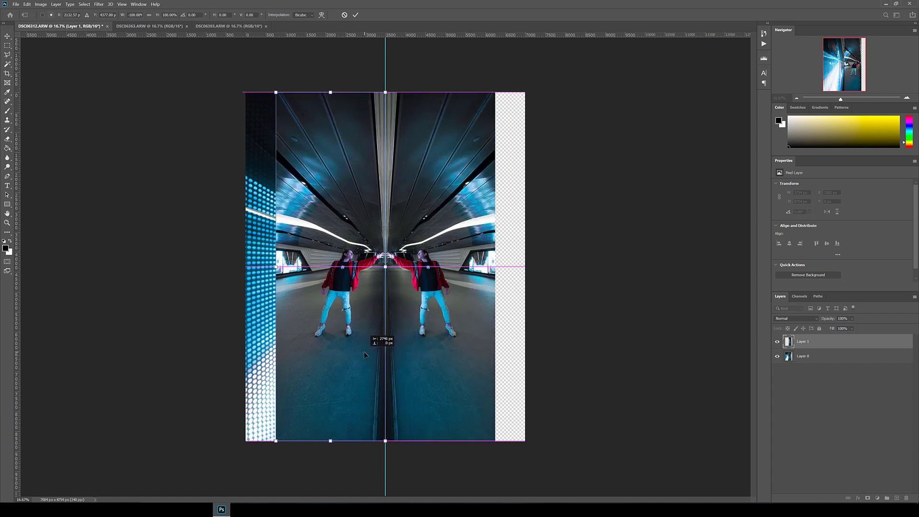
key(Return)
- Finish placing the mirrored half and clear the guides from the canvas
key(m)
click(122, 5)
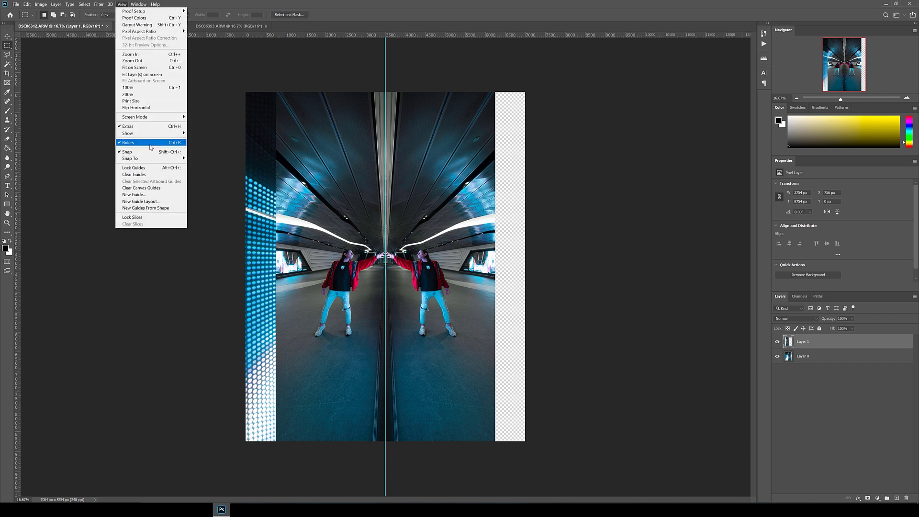
click(153, 175)
- Copy the whole DSC06363.ARW photo, paste it as a new layer into DSC06312.ARW and set that layer to 50% opacity
key(ctrl+Tab)
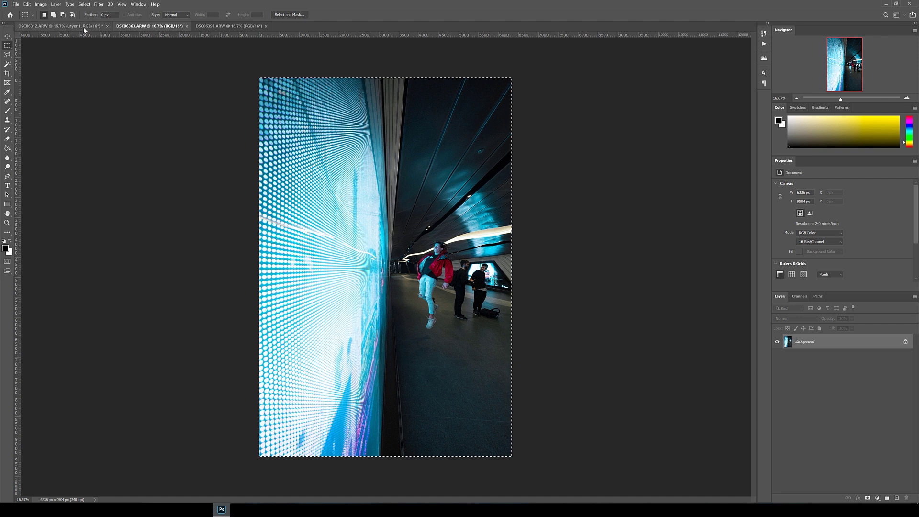
click(60, 25)
key(ctrl+v)
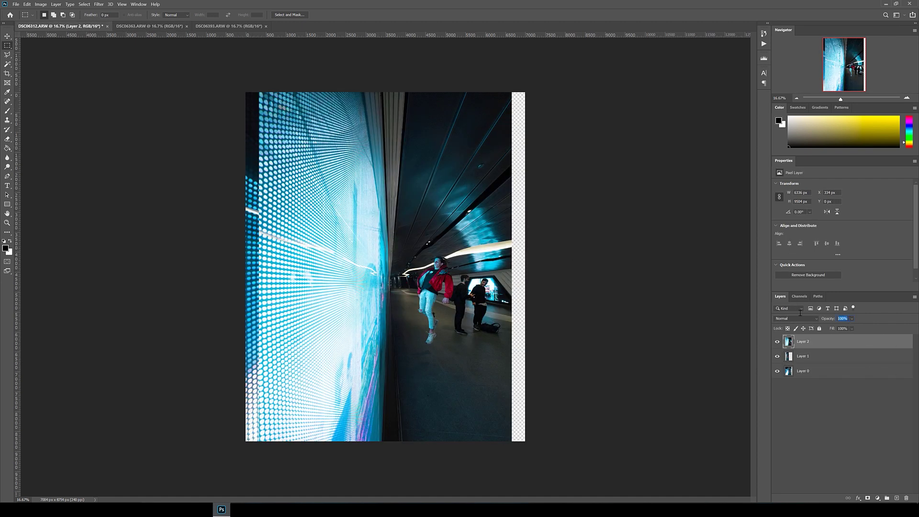
key(5)
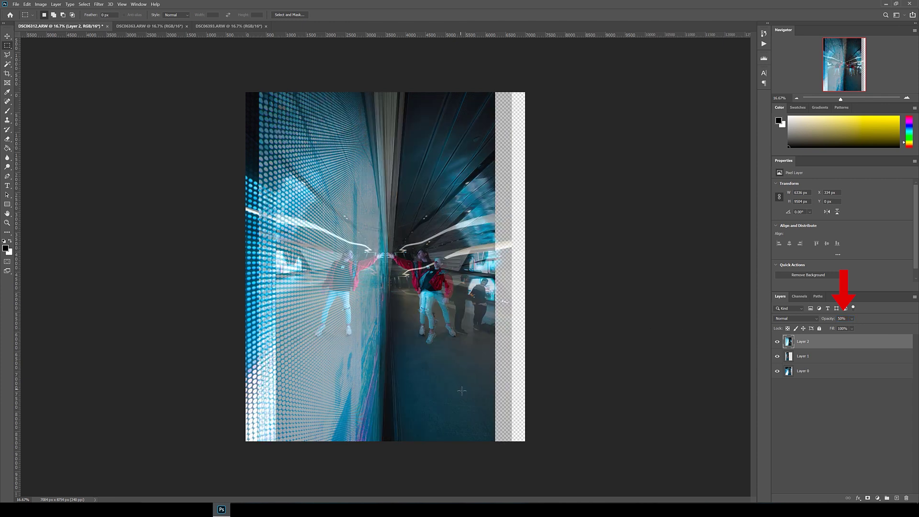
- Move and distort the pasted photo until its wall line, ceiling beams and light strip line up with the mirrored tunnel beneath
drag(460, 396, 456, 347)
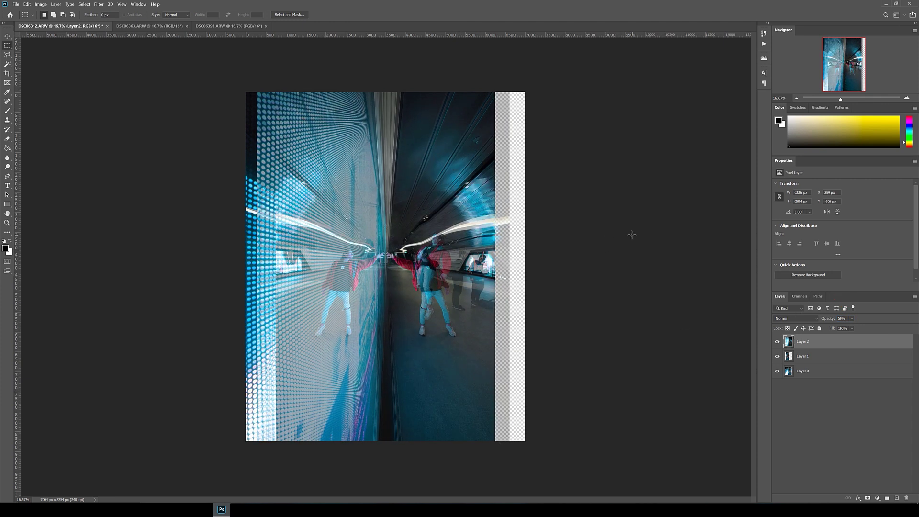
right_click(431, 184)
click(465, 247)
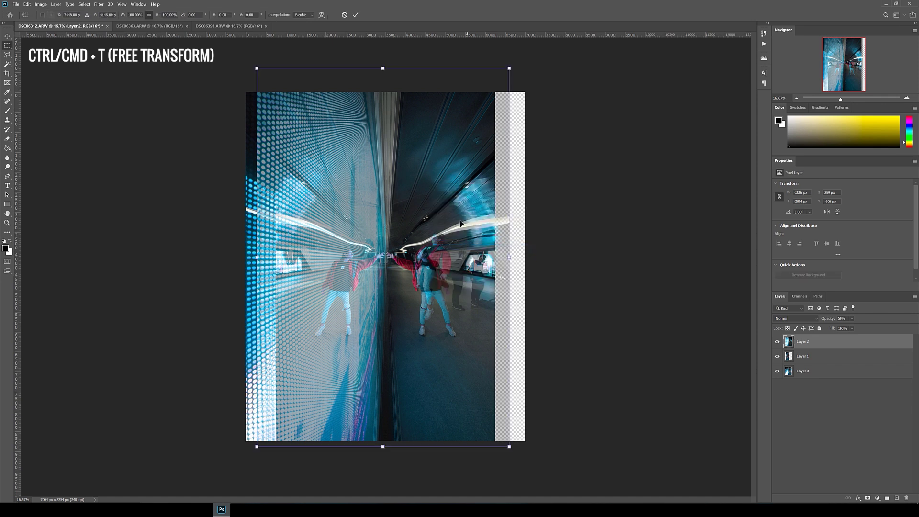
right_click(453, 192)
click(458, 225)
drag(509, 68, 507, 64)
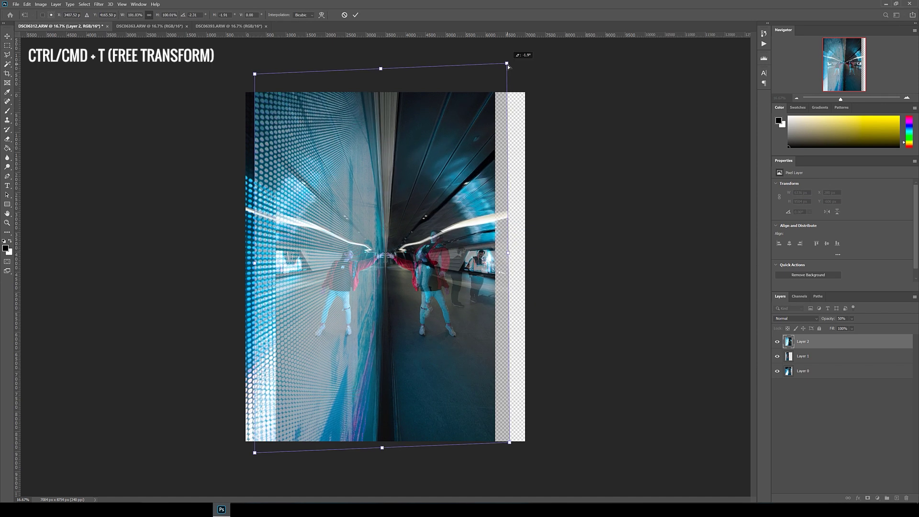
drag(509, 443, 525, 455)
drag(254, 453, 229, 468)
drag(381, 68, 382, 88)
drag(242, 278, 249, 288)
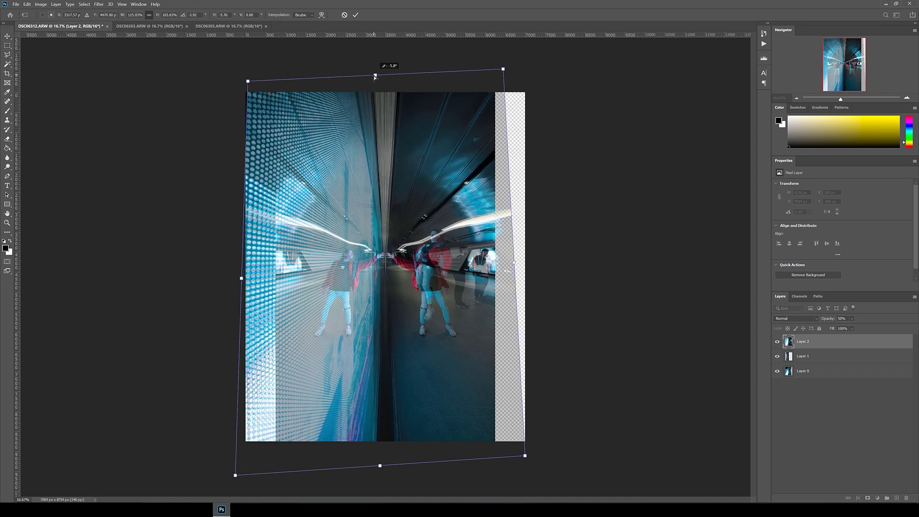
drag(525, 455, 530, 458)
drag(385, 463, 389, 461)
key(Return)
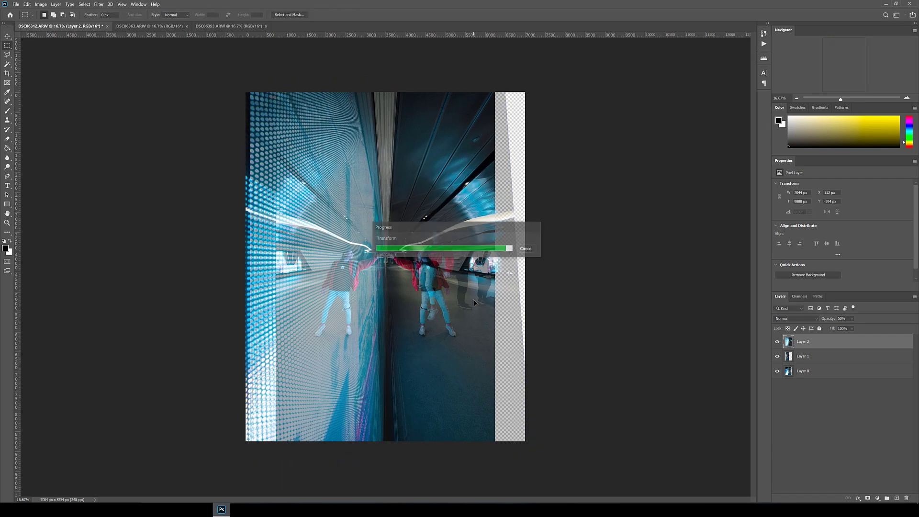
- Restore the layer to 100% opacity and mask it to the half right of the centre guide, clearing the guide
key(0)
drag(525, 92, 385, 441)
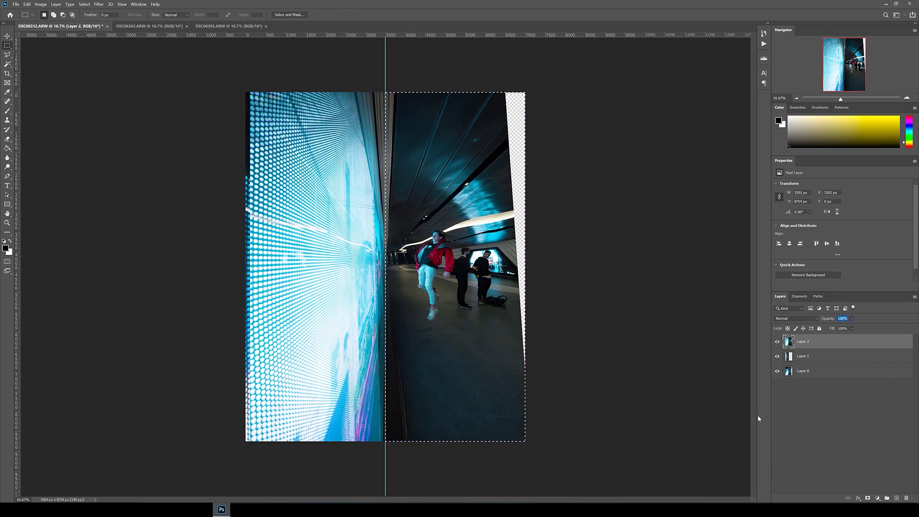
click(866, 498)
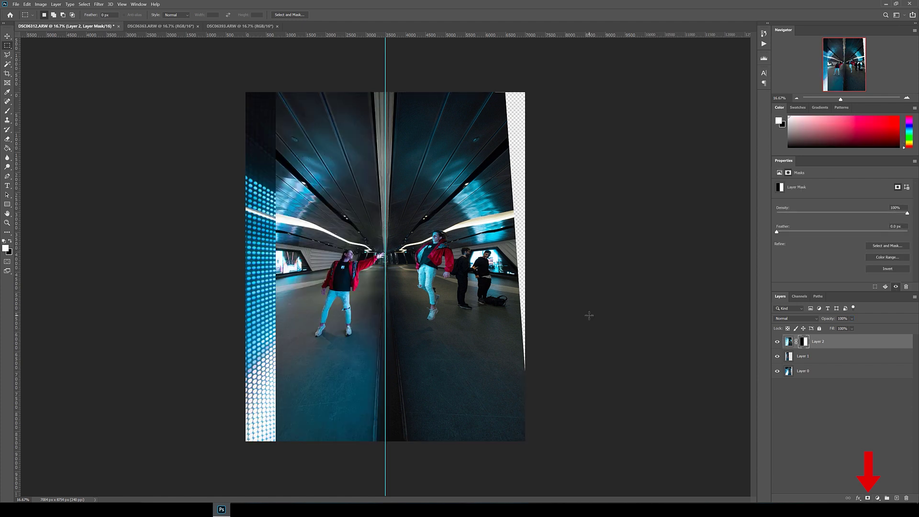
click(122, 4)
click(139, 177)
- Paint black with a soft brush on the layer mask along the centre wall line and across the lower floor
click(7, 110)
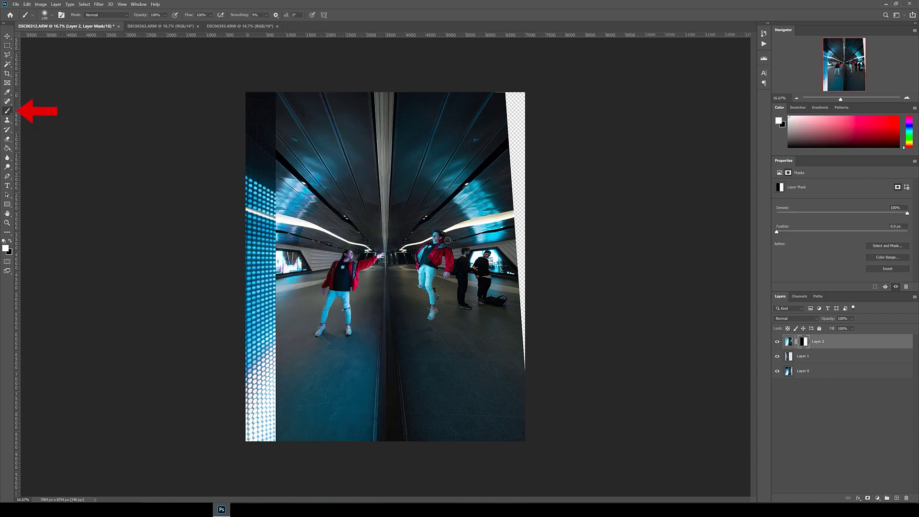
key(x)
key(ctrl+semicolon)
drag(388, 98, 388, 183)
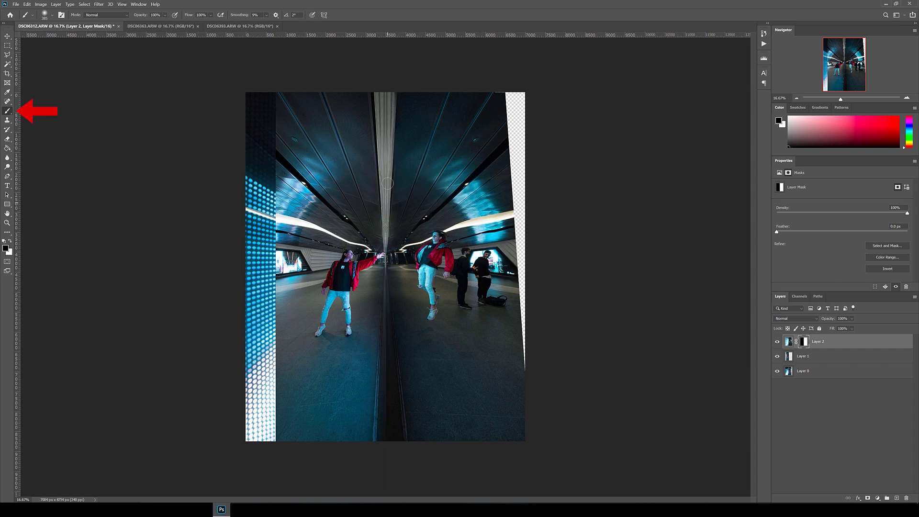
drag(391, 298, 402, 431)
alt+right_click(503, 431)
drag(502, 431, 416, 349)
key(x)
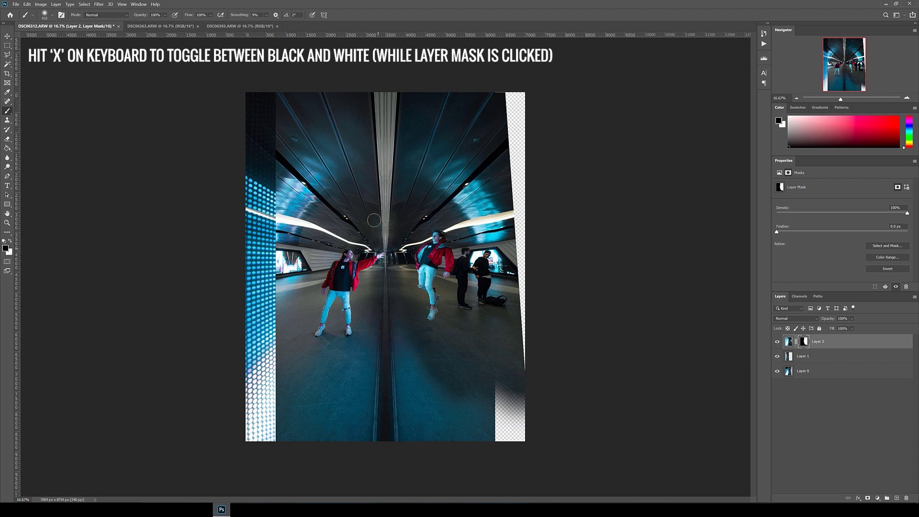
- Paint the mask with a smaller brush along the centre strip of the ceiling to blend the two halves
key(x)
alt+right_click(462, 180)
mouse_move(392, 101)
mouse_down()
mouse_move(382, 182)
mouse_move(359, 77)
mouse_move(386, 240)
mouse_up()
key(x)
- Resize the soft brush and blend the floor below the jumping figure on the layer mask
right_click(480, 365)
click(546, 383)
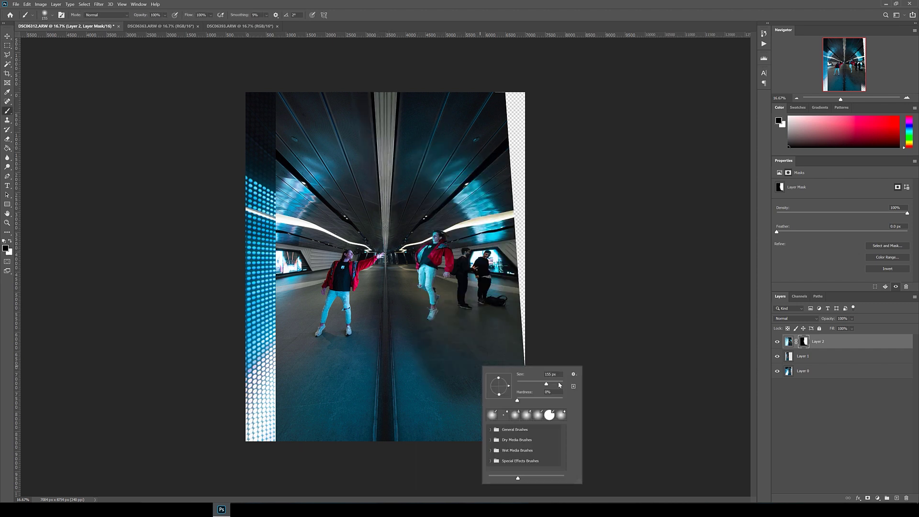
key(Return)
click(443, 406)
key(x)
right_click(529, 357)
right_click(498, 349)
key(Return)
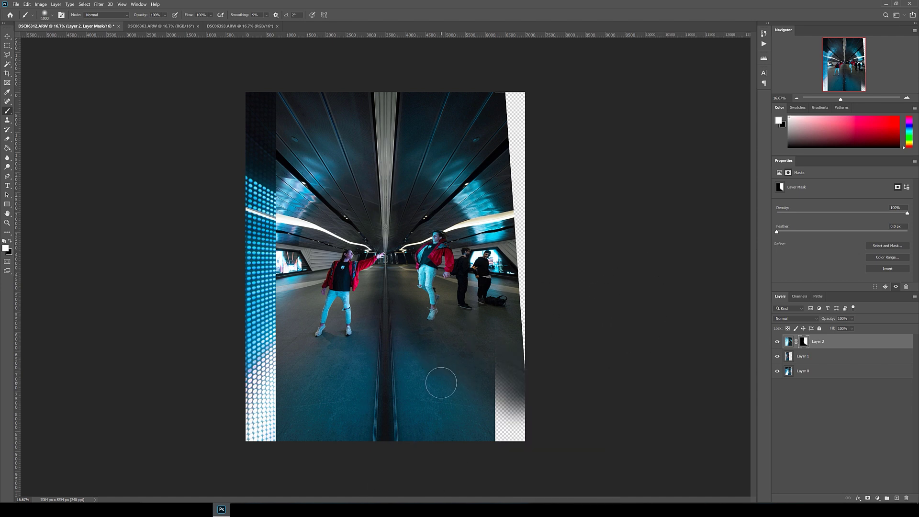
- Refine the floor transition on the mask with very large soft dabs, alternating between black and white
key(x)
right_click(469, 383)
click(546, 402)
click(421, 401)
key(x)
key(m)
key(b)
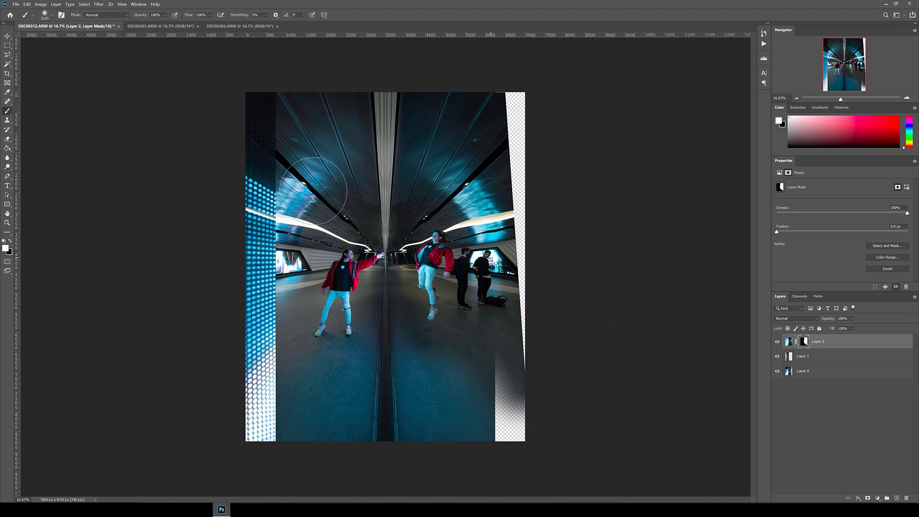
key(ctrl+shift+d)
click(405, 315)
key(m)
key(ctrl+d)
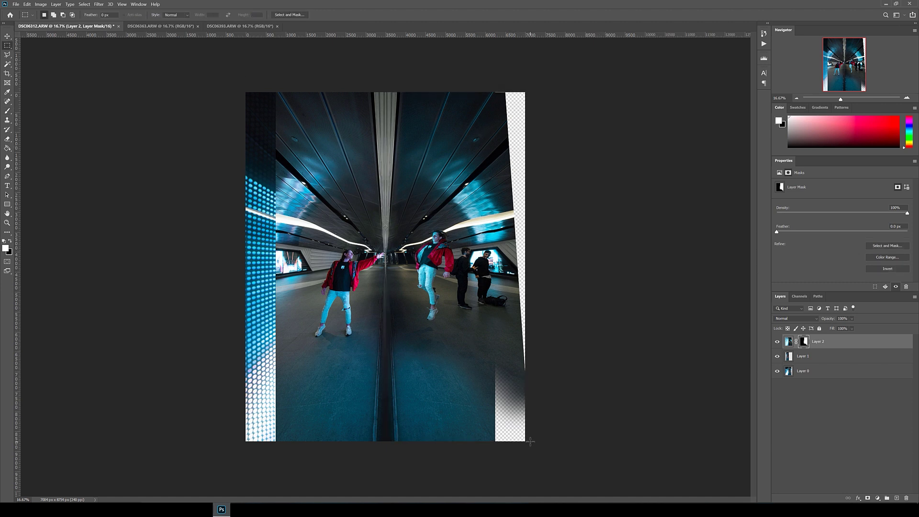
- Copy the right-hand strip of DSC06393.ARW, including part of the jumping figure, and paste it as a new layer into DSC06312.ARW
click(267, 27)
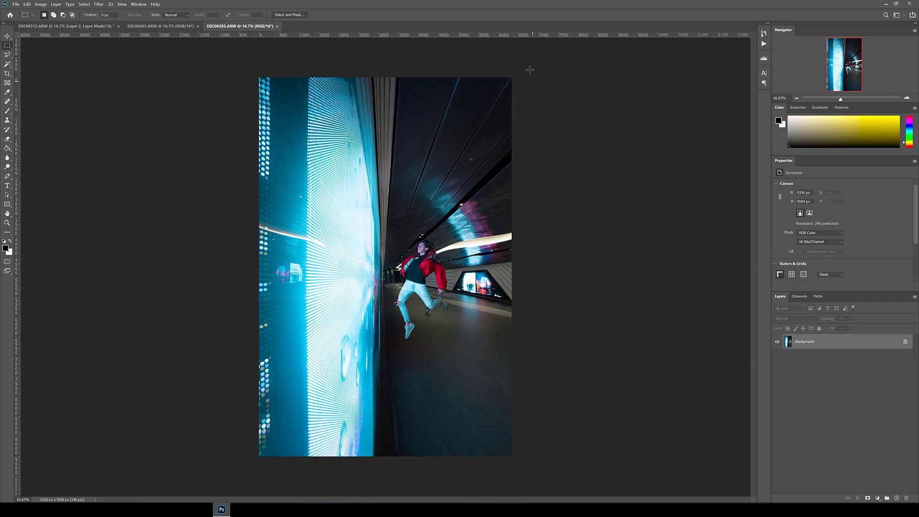
drag(527, 63, 420, 486)
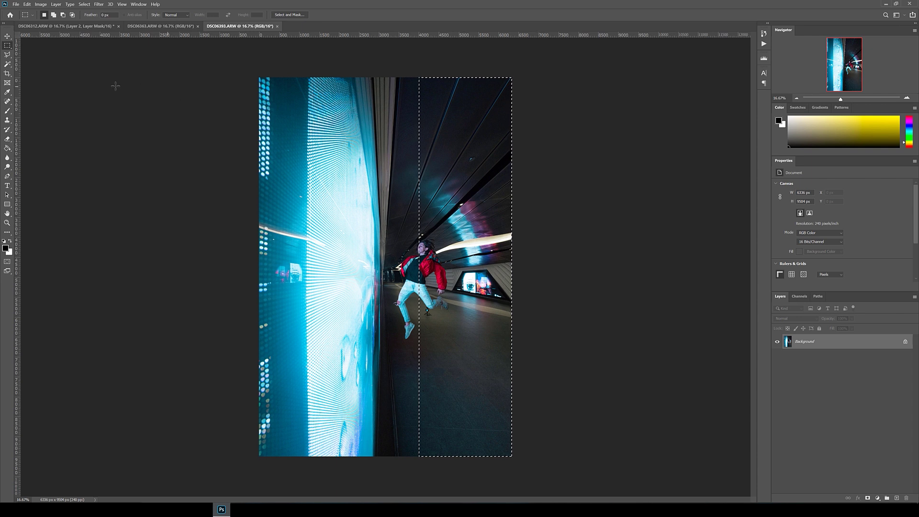
click(78, 27)
key(ctrl+v)
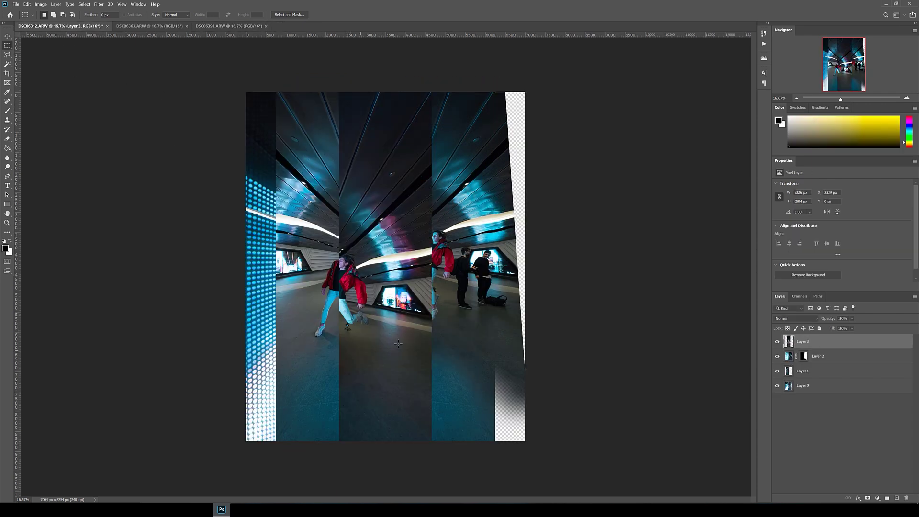
- Flip the pasted strip horizontally and move it over the left side of the tunnel
right_click(407, 292)
click(433, 356)
right_click(407, 315)
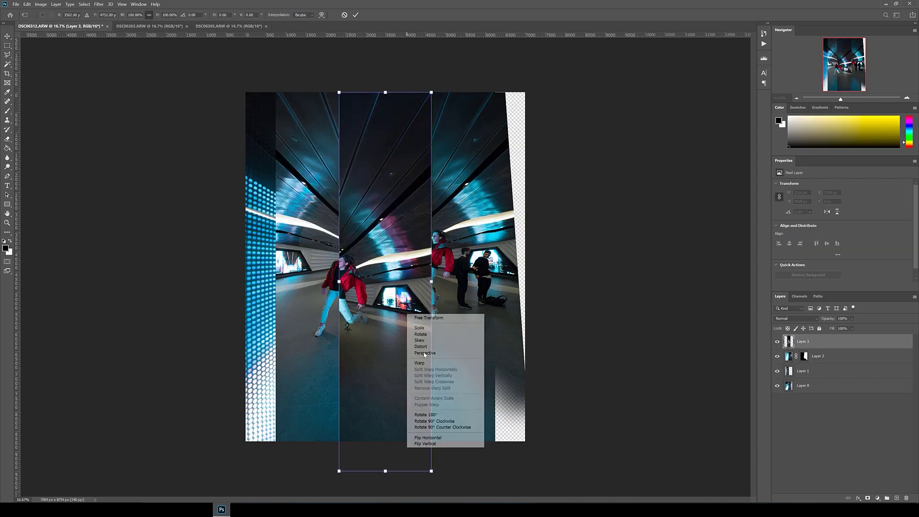
click(434, 438)
drag(433, 394, 347, 364)
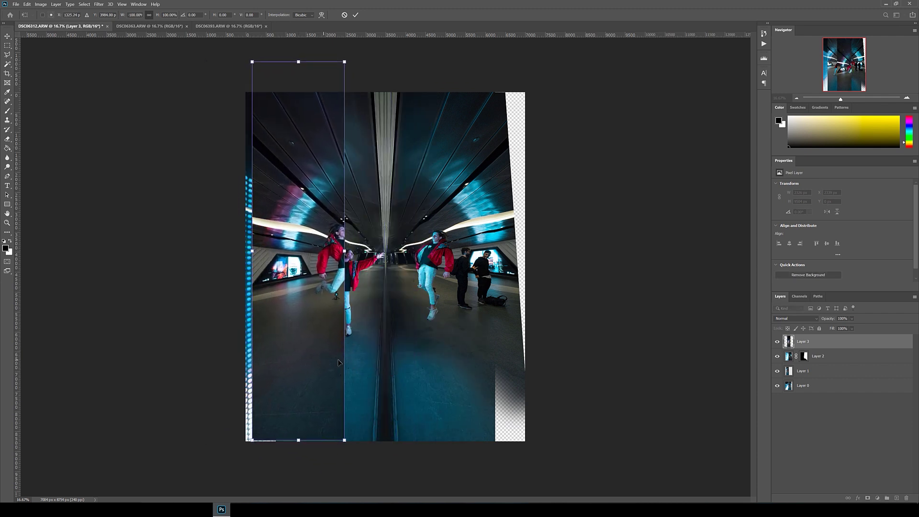
- Align and slightly enlarge the flipped strip at 50% opacity to match the tunnel lines, and restore its full opacity
text(50)
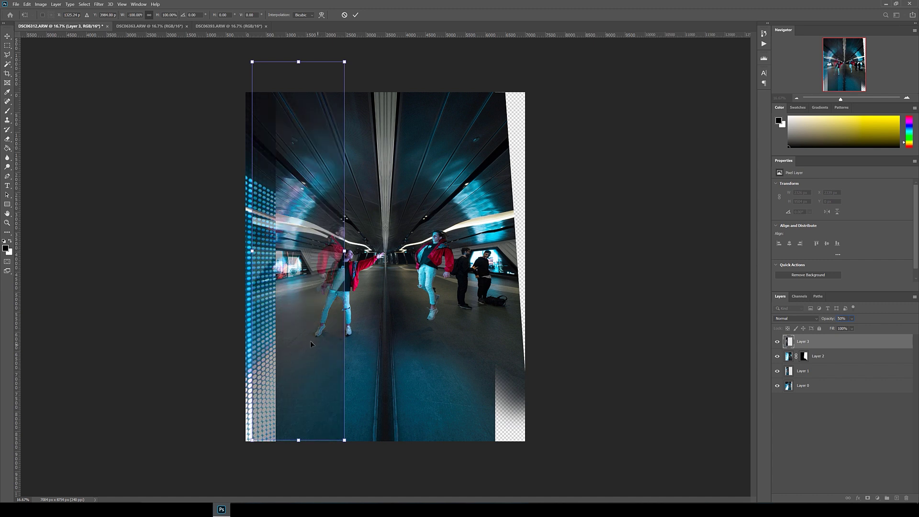
drag(323, 354, 326, 358)
drag(252, 66, 249, 45)
key(Return)
key(0)
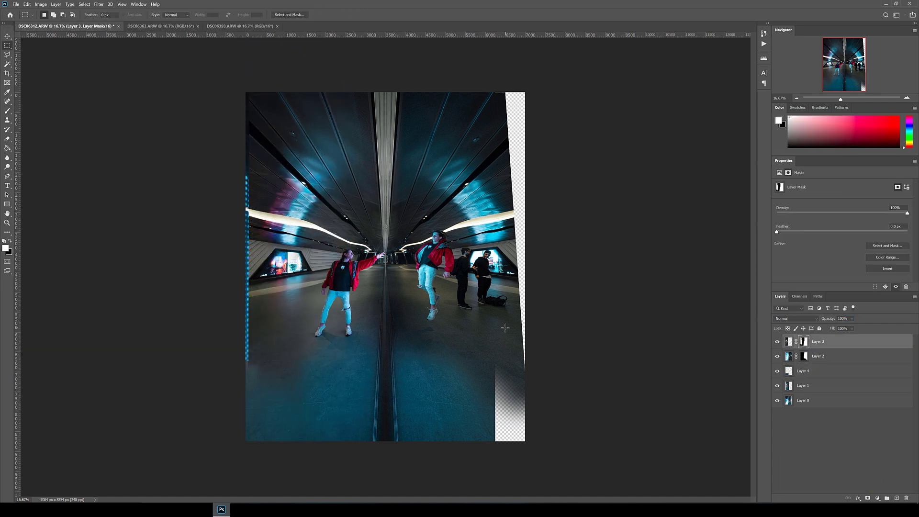
- Merge the visible layers into a new layer and select a strip about 1683 px wide along the image's left edge
key(b)
right_click(321, 385)
key(Escape)
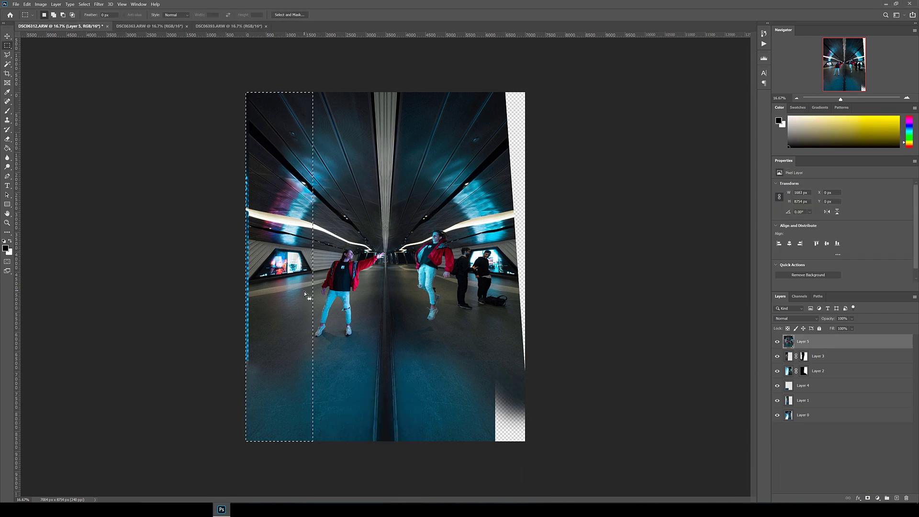
- Try to cover the dotted left edge by copying the strip to its own layer and stretching it outward to about 2013 px wide
key(ctrl+j)
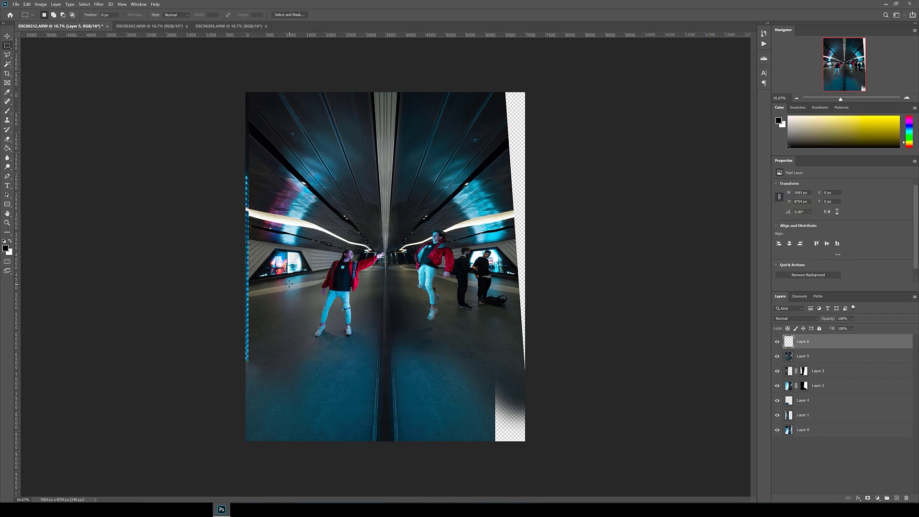
key(ctrl+t)
drag(246, 267, 233, 267)
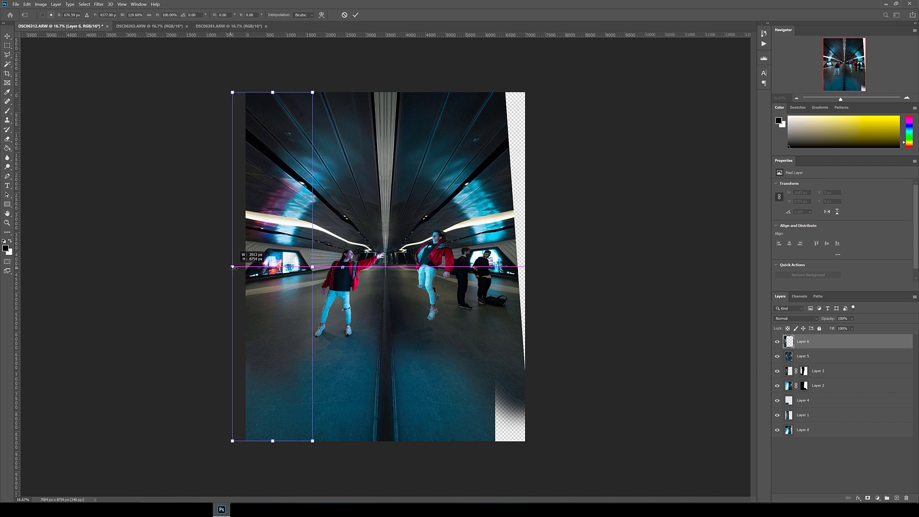
right_click(285, 243)
click(306, 363)
key(Return)
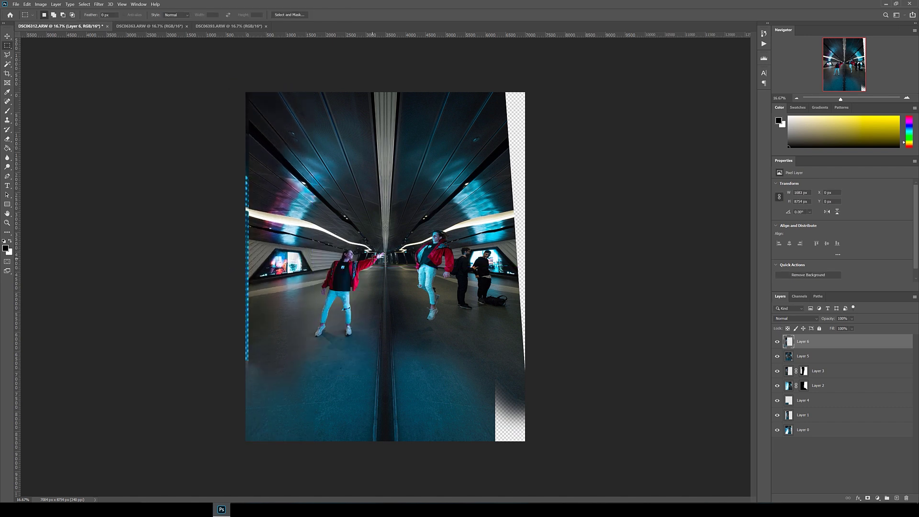
key(ctrl+e)
- Crop the composition symmetrically about its centre at 4:5 to about 6428 × 8034 px
key(c)
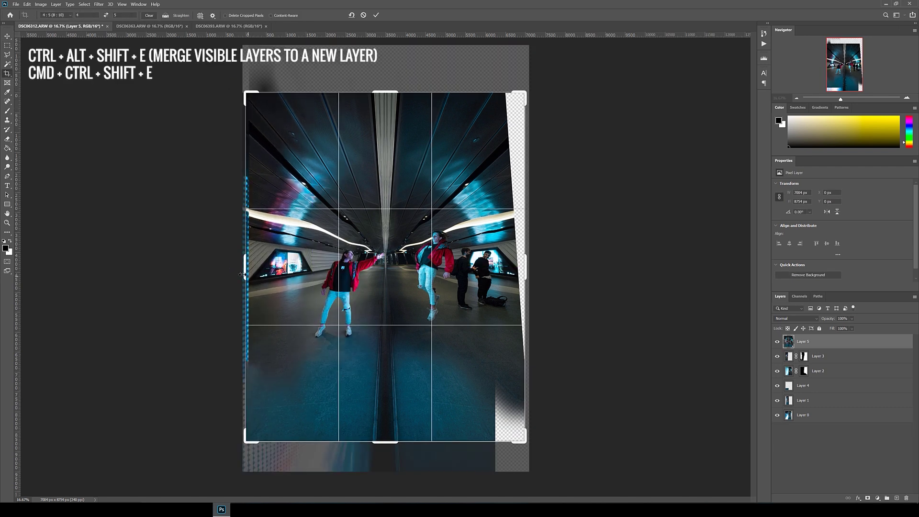
drag(246, 266, 257, 270)
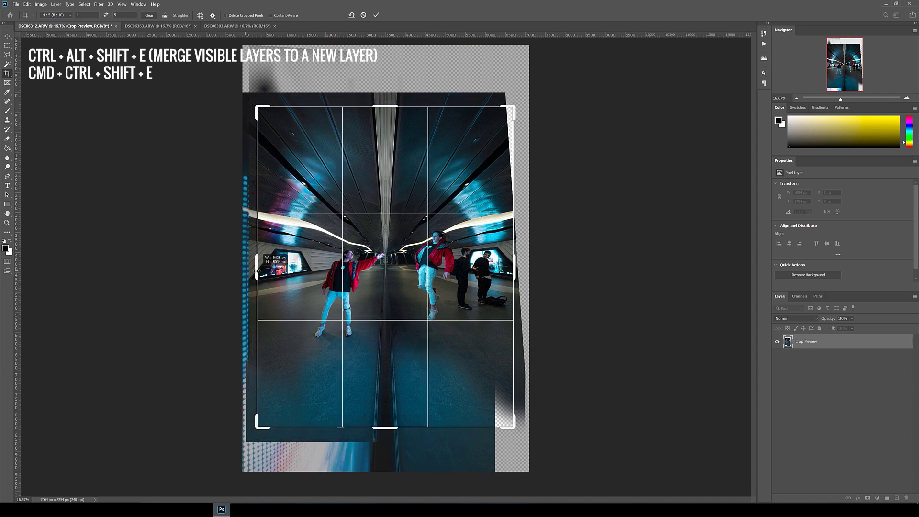
key(Return)
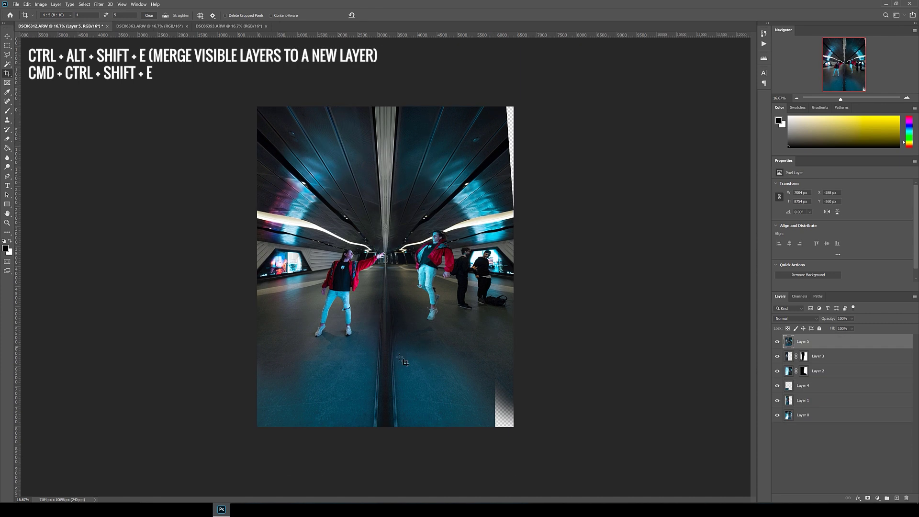
- Place a vertical guide at the canvas centre and copy the 3214 px wide half to its left onto a new layer
click(7, 46)
drag(17, 209, 385, 209)
drag(257, 106, 386, 440)
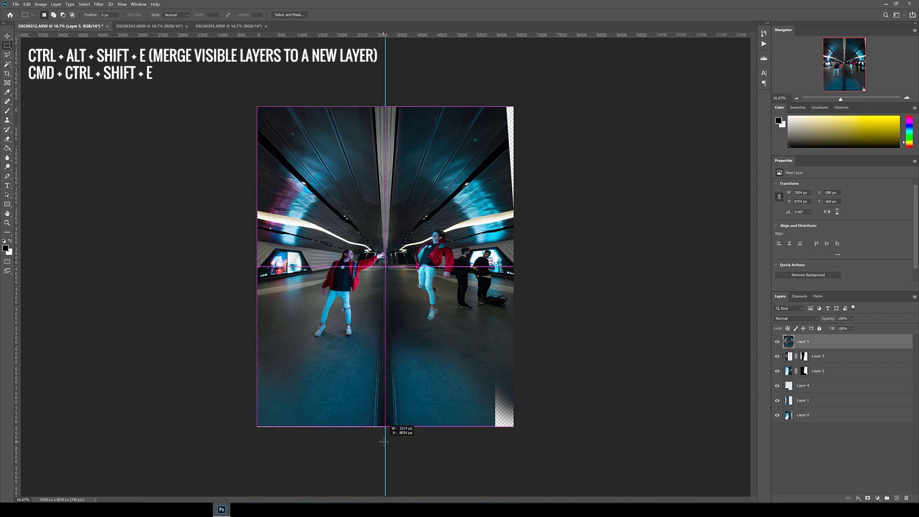
key(ctrl+j)
- Flip the copied half horizontally and move it against the right side of the centre guide
key(ctrl+t)
right_click(342, 280)
click(362, 404)
drag(327, 385, 452, 384)
key(Return)
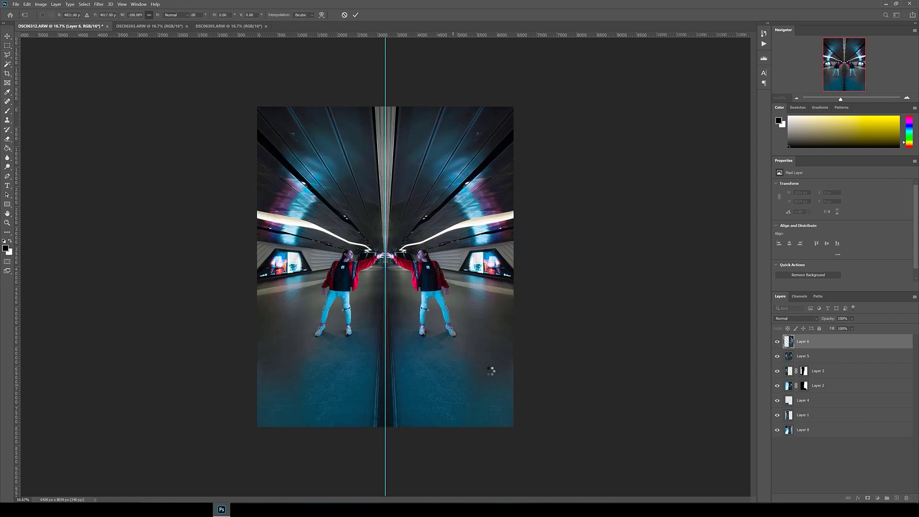
- Add a layer mask to the mirrored half and paint black on it to bring back the jumping figure
click(866, 497)
key(b)
drag(421, 335, 423, 258)
right_click(429, 278)
drag(447, 287, 444, 264)
key(ctrl+plus)
key(ctrl+plus)
key(ctrl+plus)
drag(590, 265, 409, 221)
key(l)
click(402, 174)
click(410, 207)
click(408, 221)
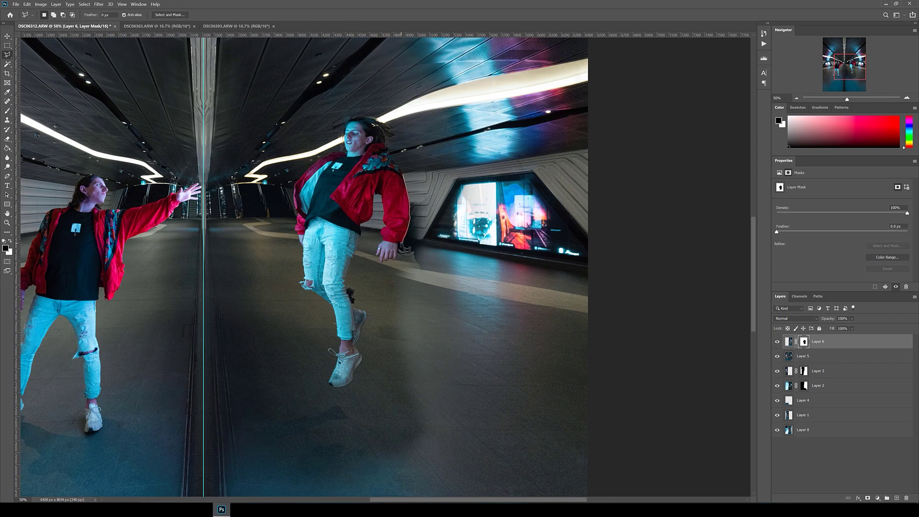
key(Escape)
- Select the jumping figure on Layer 5 with the Object Selection tool and subtract the background gap between his arm and torso
key(shift+w)
click(788, 341)
click(802, 355)
drag(285, 110, 416, 398)
key(ctrl+plus)
key(l)
alt+click(369, 175)
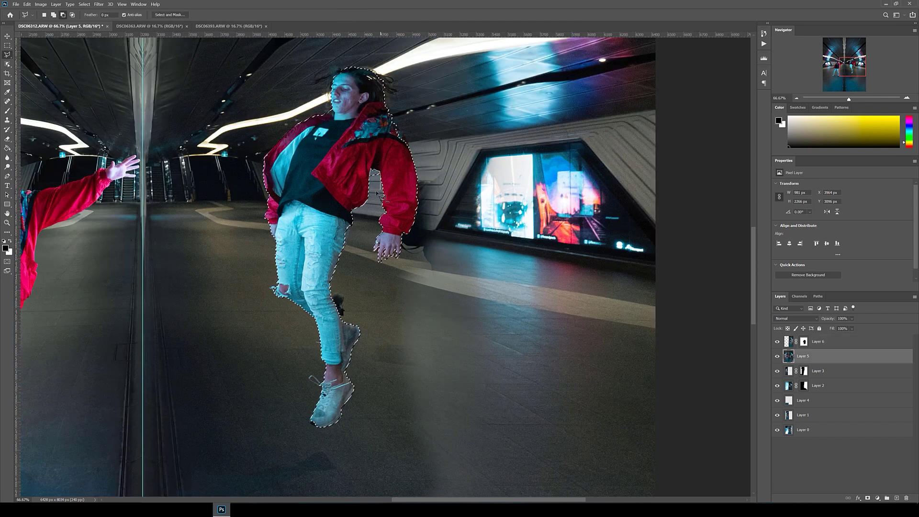
double_click(380, 190)
- Try inverting the figure selection and painting on Layer 6's mask around the jumping figure
click(803, 341)
key(b)
key(ctrl+shift+i)
drag(349, 316, 416, 158)
key(ctrl+z)
- Stretch the copied half on Layer 7 vertically to about 8268 px tall, keeping it 3214 px wide beside the centre guide
key(ctrl+minus)
key(ctrl+minus)
key(ctrl+minus)
scroll(474, 488, down, 3)
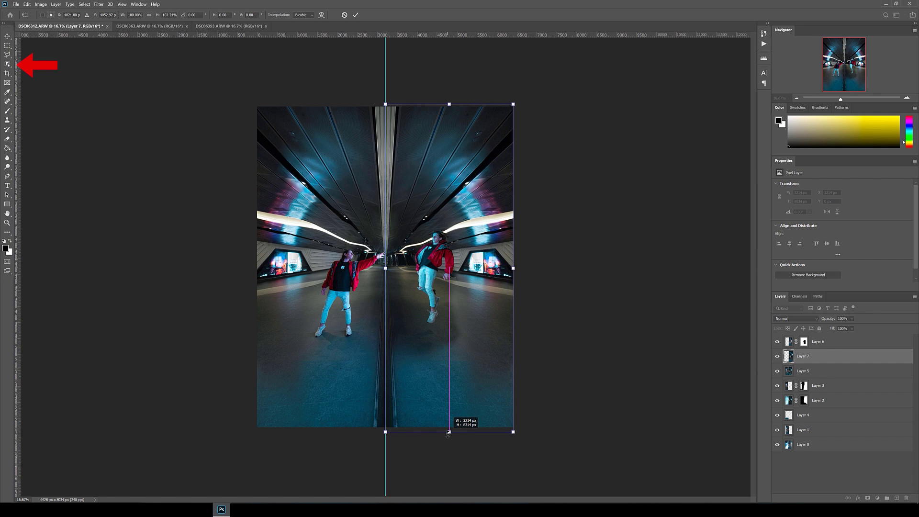
key(Return)
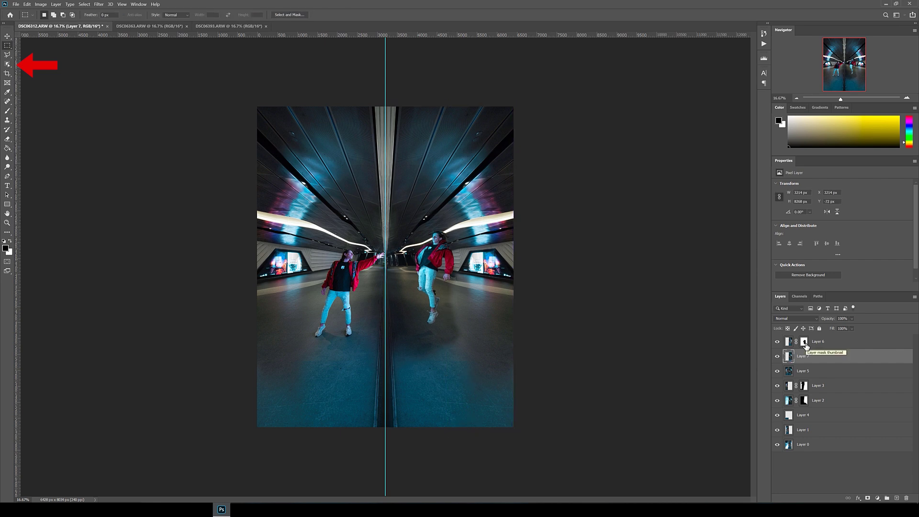
- Select the jumping figure on Layer 7, invert the selection, and paint white on Layer 6's mask around his outline
scroll(496, 386, up, 1)
key(w)
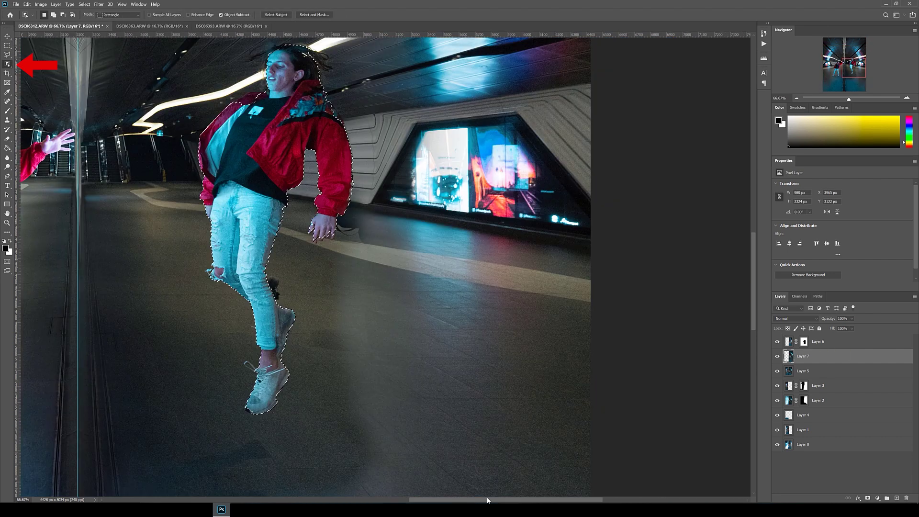
scroll(386, 251, up, 1)
click(803, 341)
key(b)
key(ctrl+shift+i)
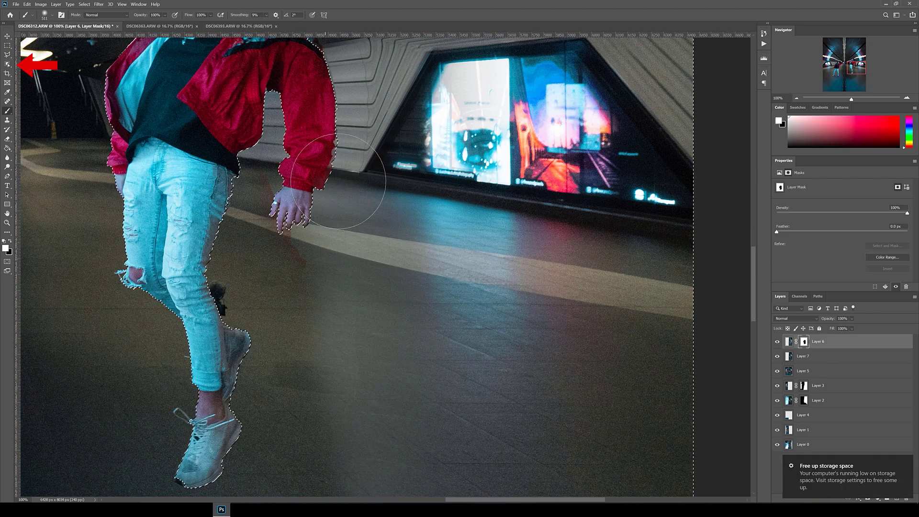
scroll(337, 181, down, 2)
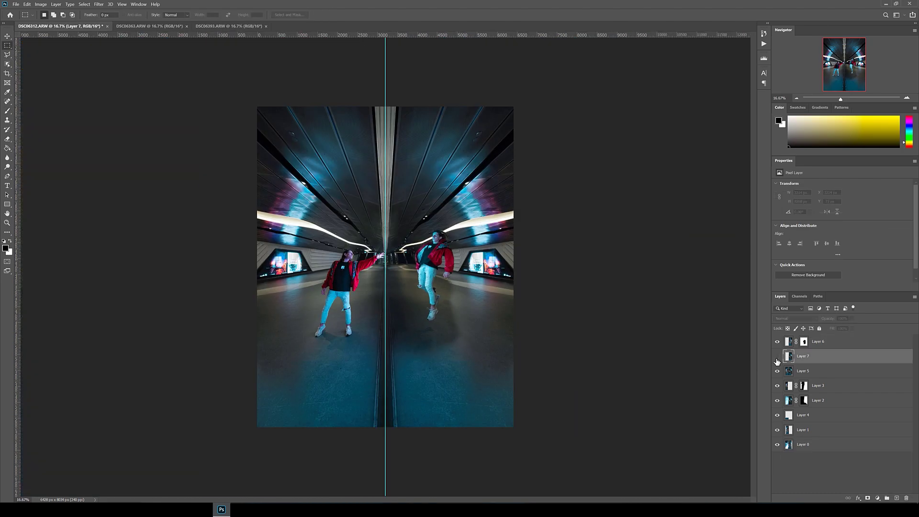
- Clip Brightness/Contrast and Color Balance adjustments to Layer 7, and mask out the layer's lower floor with a soft brush
click(876, 498)
click(790, 85)
drag(842, 205, 871, 206)
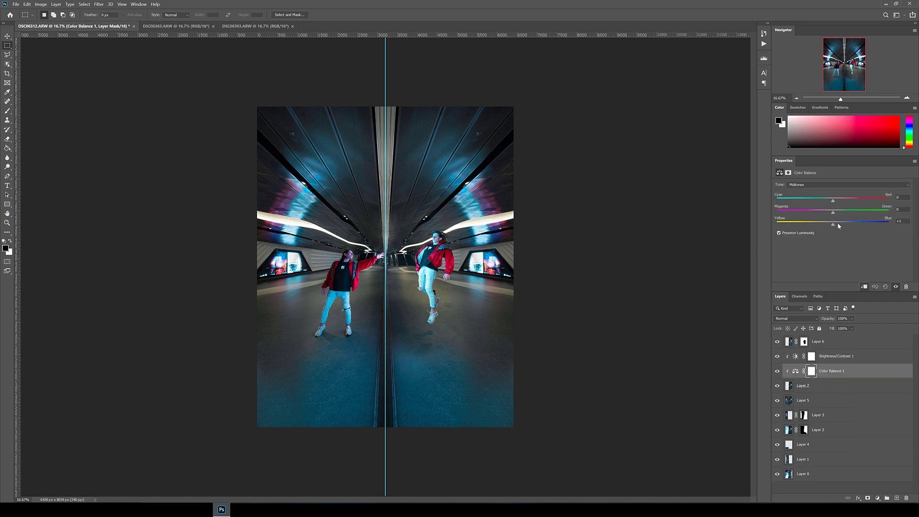
drag(832, 212, 833, 212)
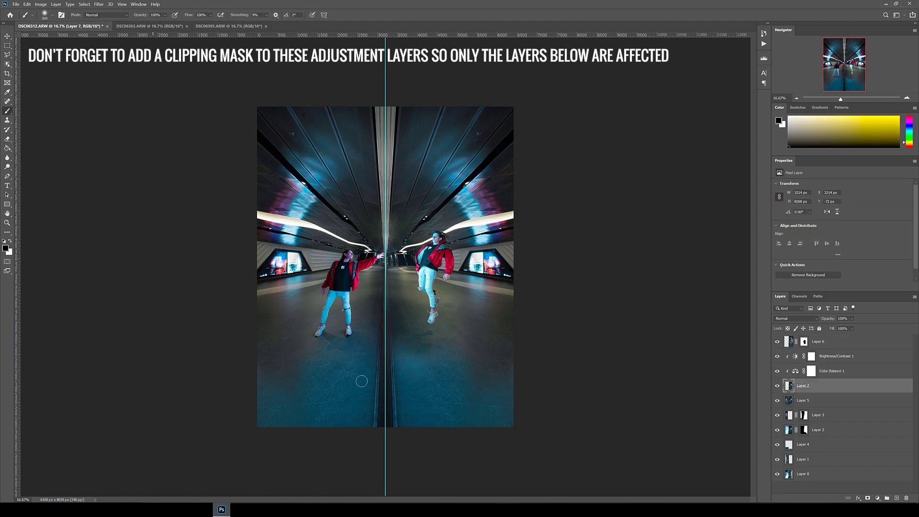
right_click(471, 373)
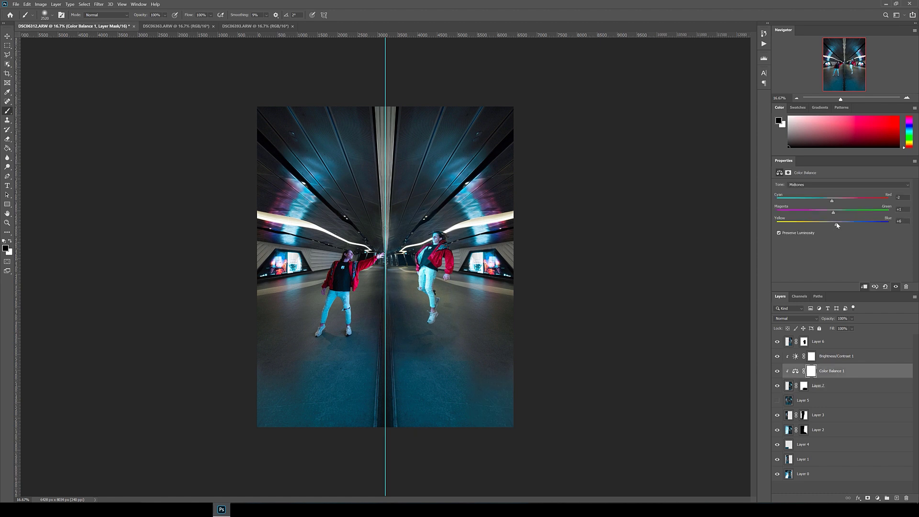
- Stamp all visible layers onto a new top layer and Content-Aware fill a small floor patch beside the jumping figure's lower leg
key(m)
key(ctrl+shift+alt+e)
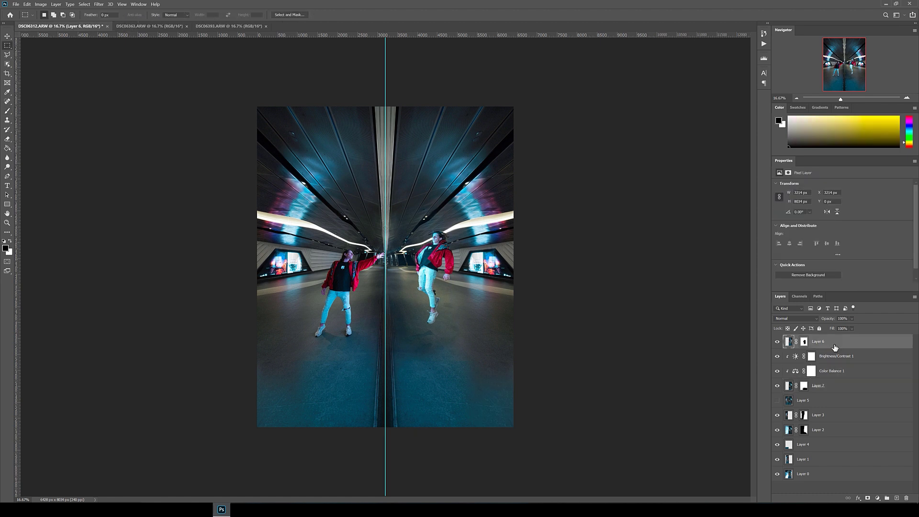
right_click(454, 310)
click(479, 396)
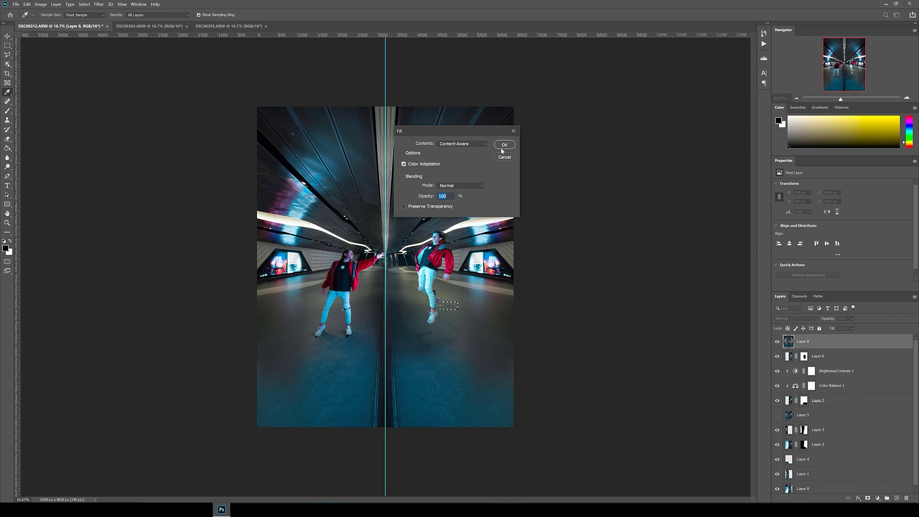
click(502, 146)
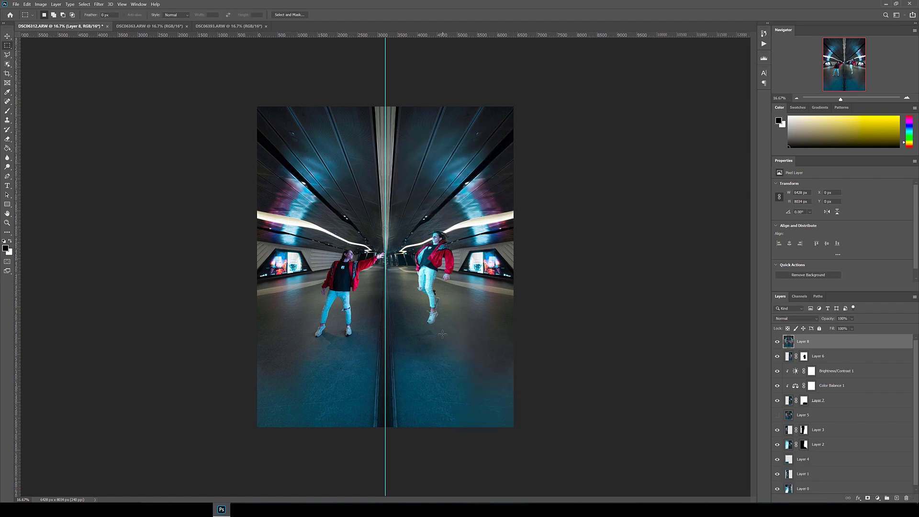
key(ctrl+plus)
key(ctrl+plus)
key(ctrl+plus)
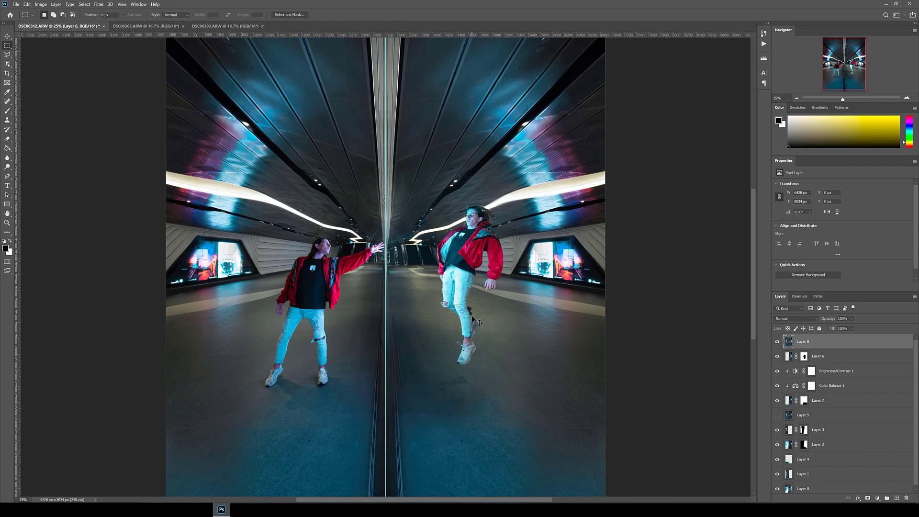
key(l)
key(ctrl+minus)
key(ctrl+minus)
key(ctrl+minus)
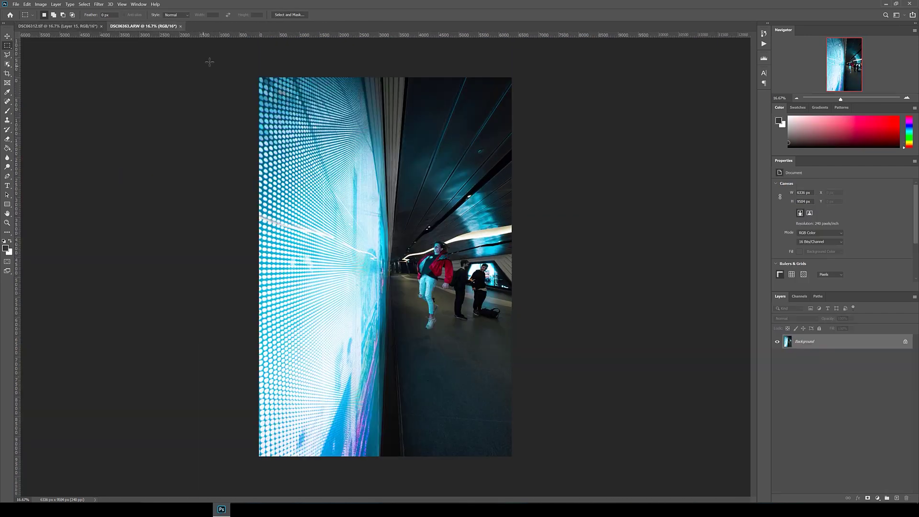
- Copy the LED wall half of DSC06363.ARW and paste it as a new layer into DSC06312.tif
drag(258, 75, 389, 501)
key(ctrl+c)
click(62, 26)
key(ctrl+v)
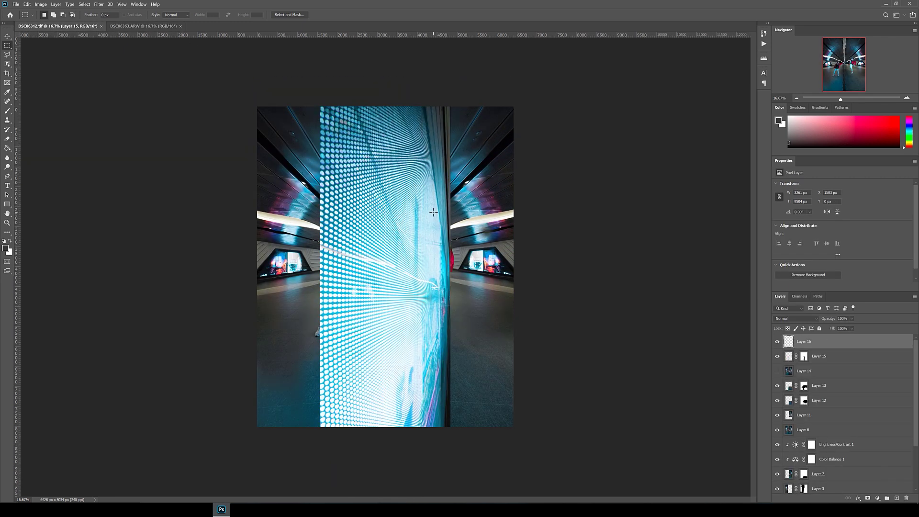
- Flip the pasted LED wall horizontally and set its opacity to 50%
right_click(423, 198)
click(443, 263)
click(826, 211)
click(829, 318)
text(50)
- Move the flipped LED wall over the jumping figure's half, to about X 3280 px and Y -930 px, and restore full opacity
drag(423, 340, 488, 340)
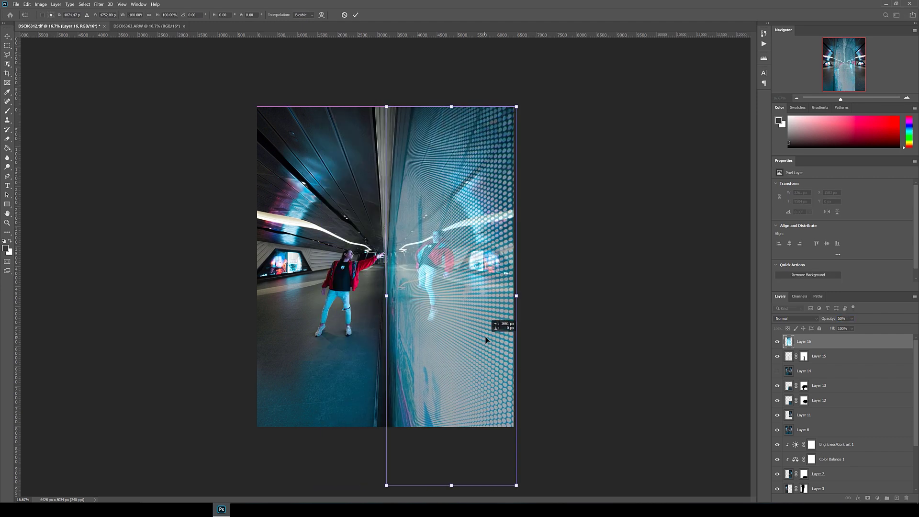
mouse_move(448, 381)
mouse_down()
mouse_move(448, 343)
mouse_move(441, 342)
mouse_up()
key(Return)
key(0)
- Mask the LED wall layer off the central pillar and set its blend mode to Difference
key(b)
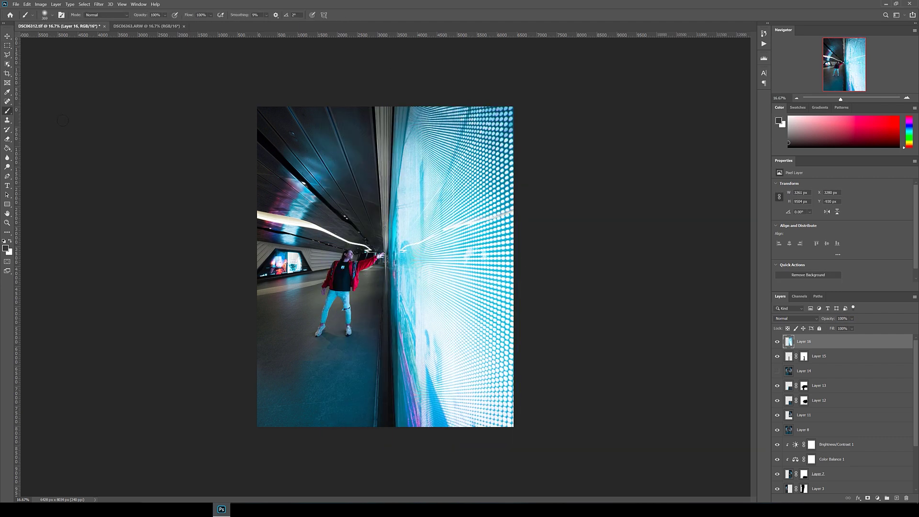
key(ctrl+shift+m)
mouse_move(386, 115)
mouse_down()
mouse_move(384, 193)
mouse_move(377, 79)
mouse_up()
click(811, 320)
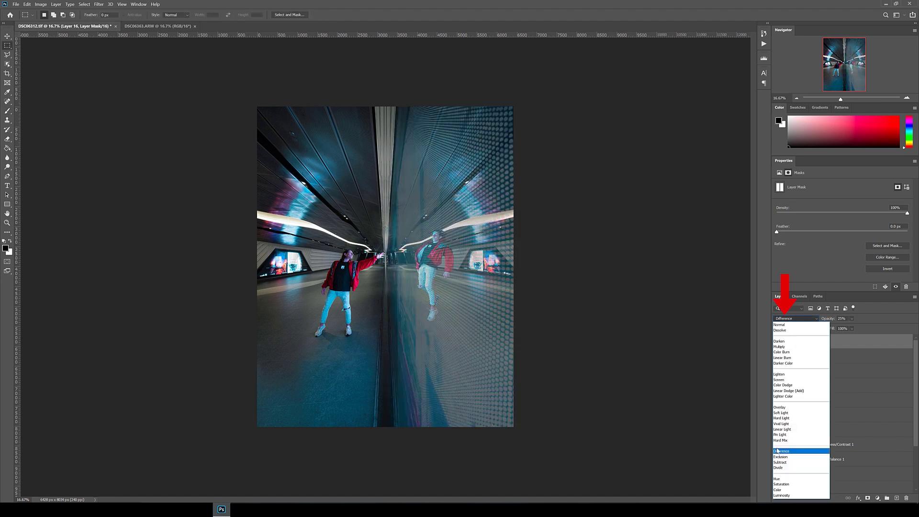
click(777, 449)
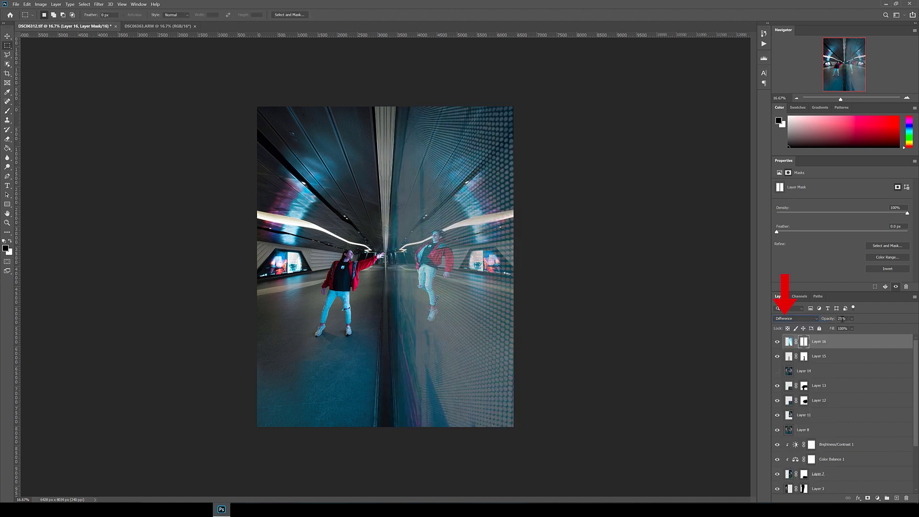
- Set the LED wall layer's opacity to 15% and save the composition
click(830, 320)
text(15)
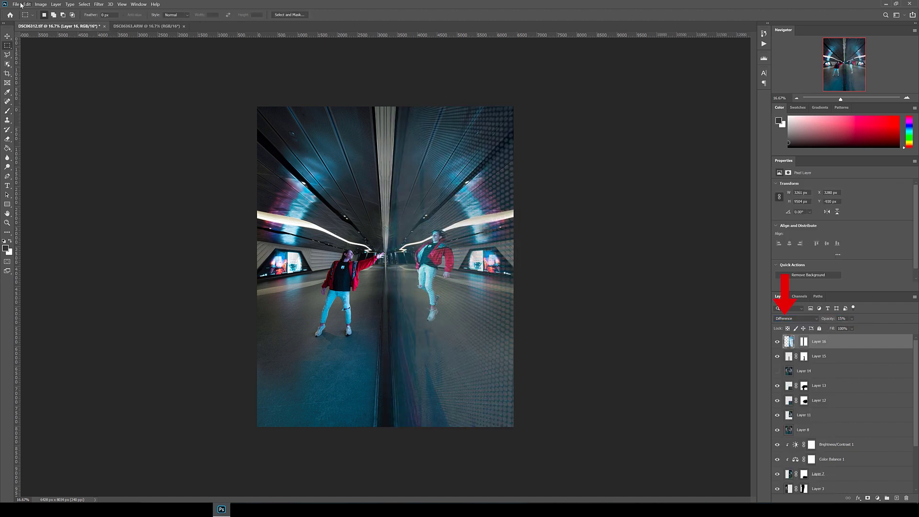
click(19, 5)
click(37, 81)
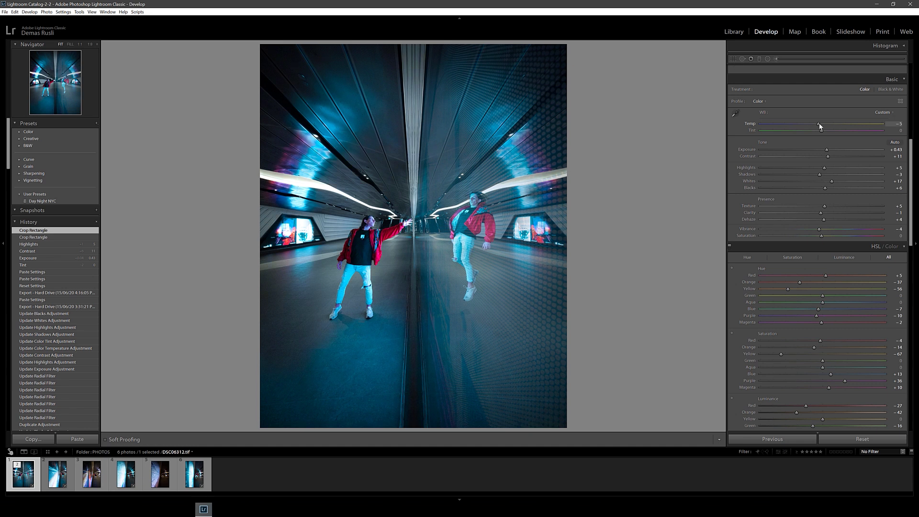
- In Lightroom, set DSC06312.tif's temperature to -4 and refine its exposure, highlights, shadows, whites and blacks
drag(819, 124, 818, 123)
drag(827, 149, 827, 156)
drag(824, 167, 823, 167)
drag(819, 174, 823, 175)
drag(831, 181, 834, 181)
drag(825, 188, 827, 206)
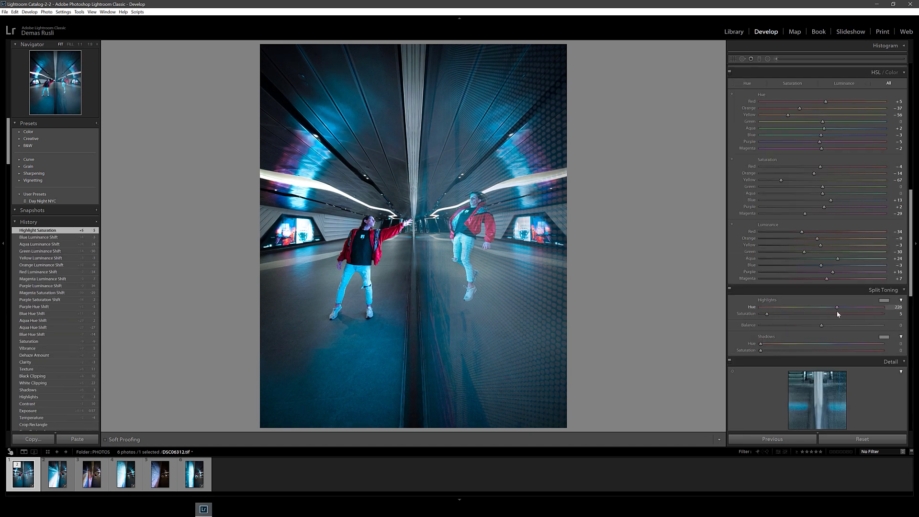
- Split-tone the highlights with hue 196 and saturation 1, and the shadows with hue 243 and saturation 1
drag(807, 343, 842, 343)
drag(764, 350, 762, 350)
drag(764, 313, 761, 314)
- Add a post-crop vignette with amount -36 and midpoint 13
scroll(787, 313, down, 6)
drag(821, 300, 776, 307)
drag(790, 300, 793, 299)
drag(776, 307, 782, 306)
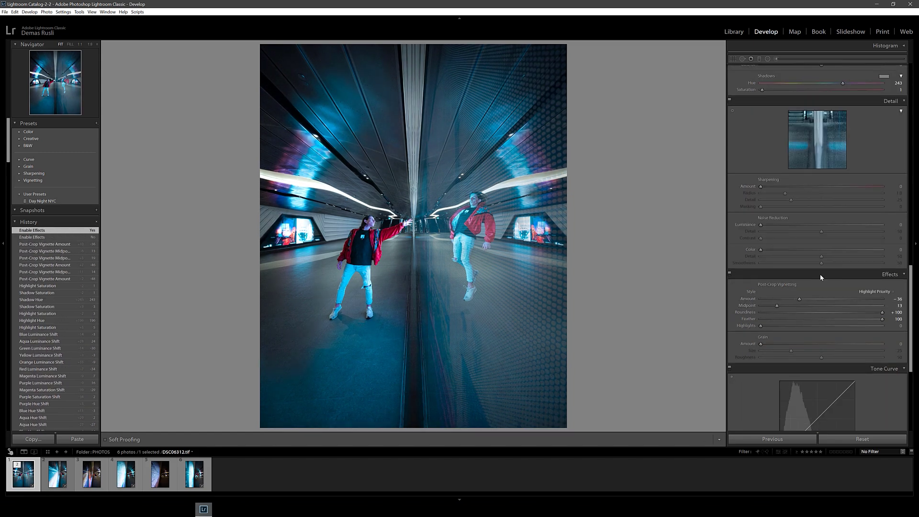
- Set the photo's highlights to +16, shadows to +4 and whites to +13
scroll(743, 266, up, 3)
drag(822, 168, 831, 168)
drag(823, 174, 823, 174)
drag(835, 181, 830, 181)
- Add a graduated filter inward from the photo's left edge, lowering its exposure and adjusting its highlights and shadows
scroll(856, 266, down, 6)
key(m)
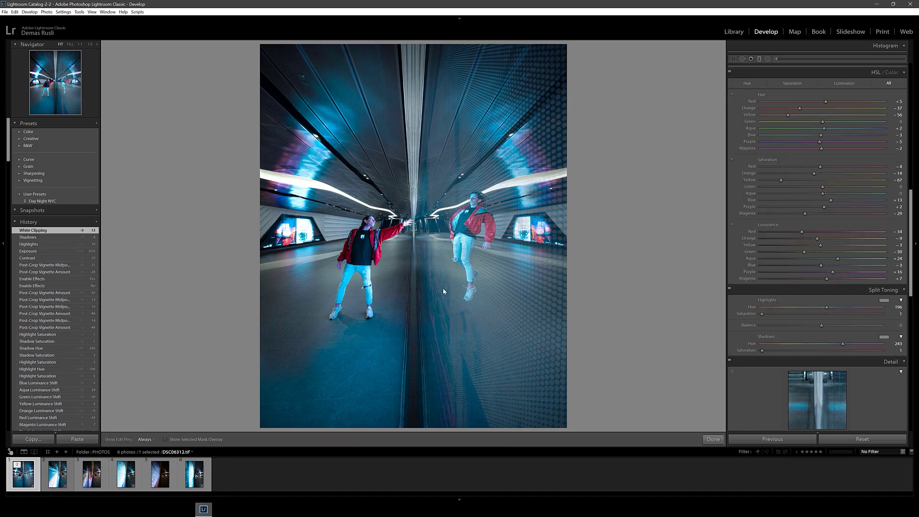
drag(253, 228, 351, 228)
drag(820, 107, 811, 107)
drag(759, 120, 802, 119)
drag(302, 228, 308, 228)
drag(820, 127, 822, 127)
- Duplicate the graduated filter, invert it over the photo's right edge, and set its exposure to about -1.51 while raising whites
right_click(322, 228)
click(339, 233)
drag(308, 228, 502, 230)
key(apostrophe)
drag(814, 107, 805, 107)
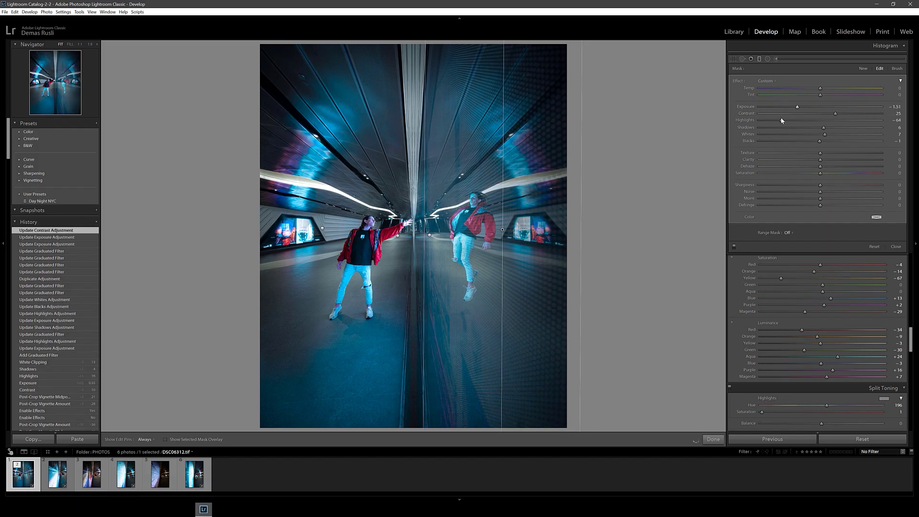
drag(832, 134, 836, 134)
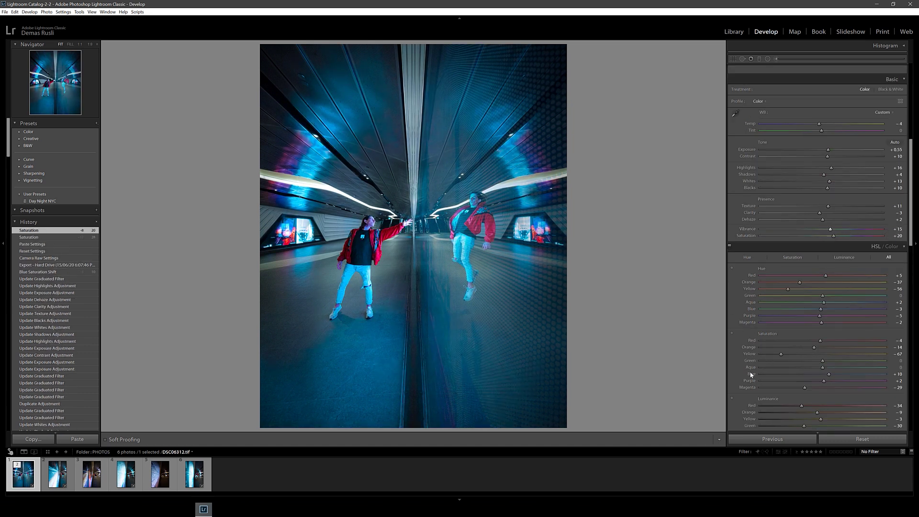
- Set the purple hue to -35 and the green saturation to +18
scroll(751, 375, down, 3)
drag(819, 228, 799, 229)
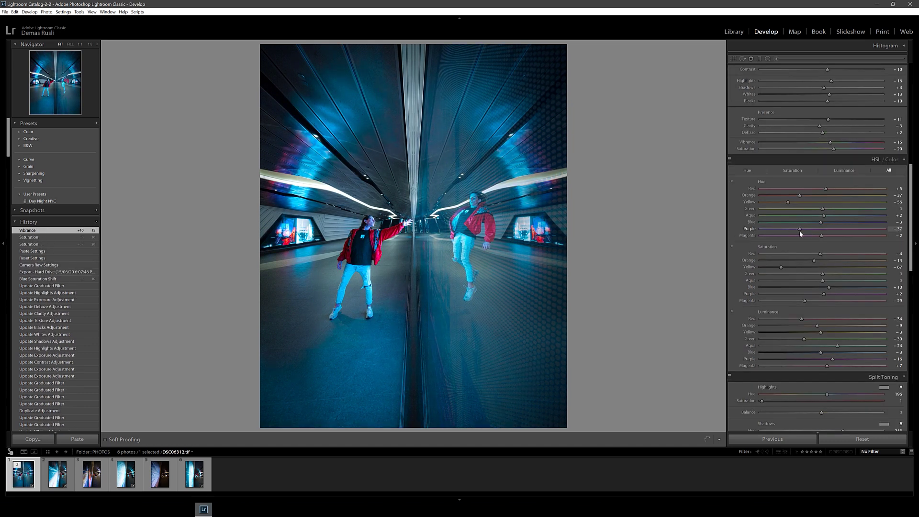
drag(822, 274, 834, 273)
- Set luminance to -6 for red, +8 for orange, +2 for yellow, -7 for green and +38 for aqua, and raise blue
scroll(842, 283, down, 3)
drag(801, 231, 818, 231)
drag(817, 238, 827, 238)
drag(820, 244, 824, 245)
drag(804, 252, 818, 252)
drag(836, 259, 846, 259)
drag(820, 266, 847, 265)
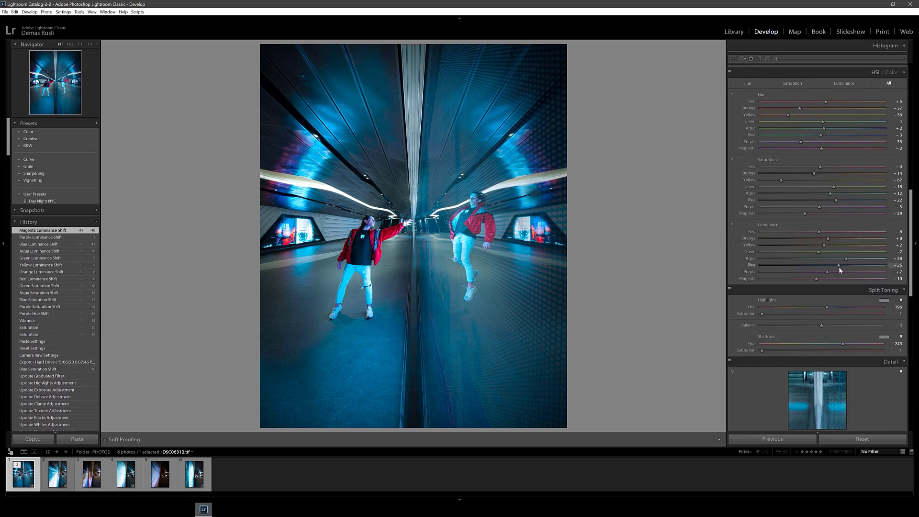
- Strengthen the split toning with a more saturated blue in the highlights and a new hue and saturation in the shadows
drag(761, 314, 800, 314)
drag(821, 306, 856, 307)
drag(800, 314, 779, 314)
drag(857, 307, 842, 307)
drag(761, 351, 785, 350)
drag(842, 343, 771, 350)
scroll(830, 306, up, 6)
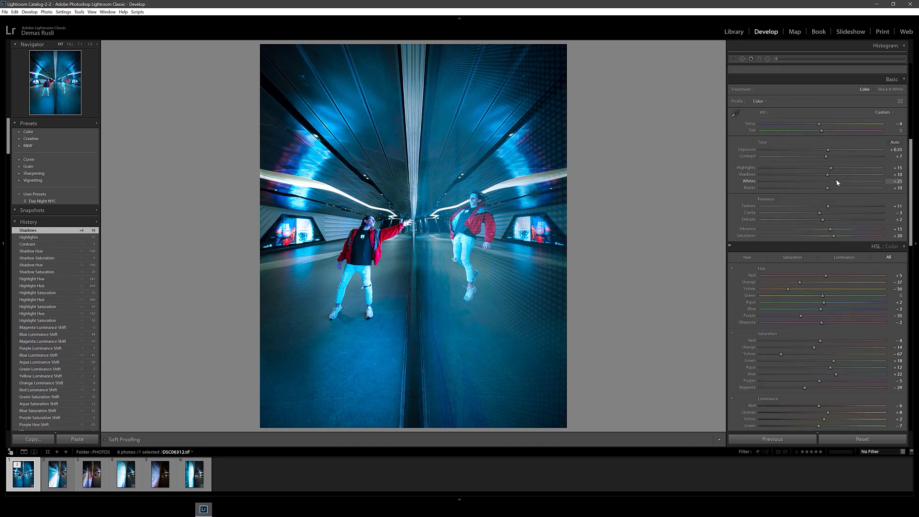